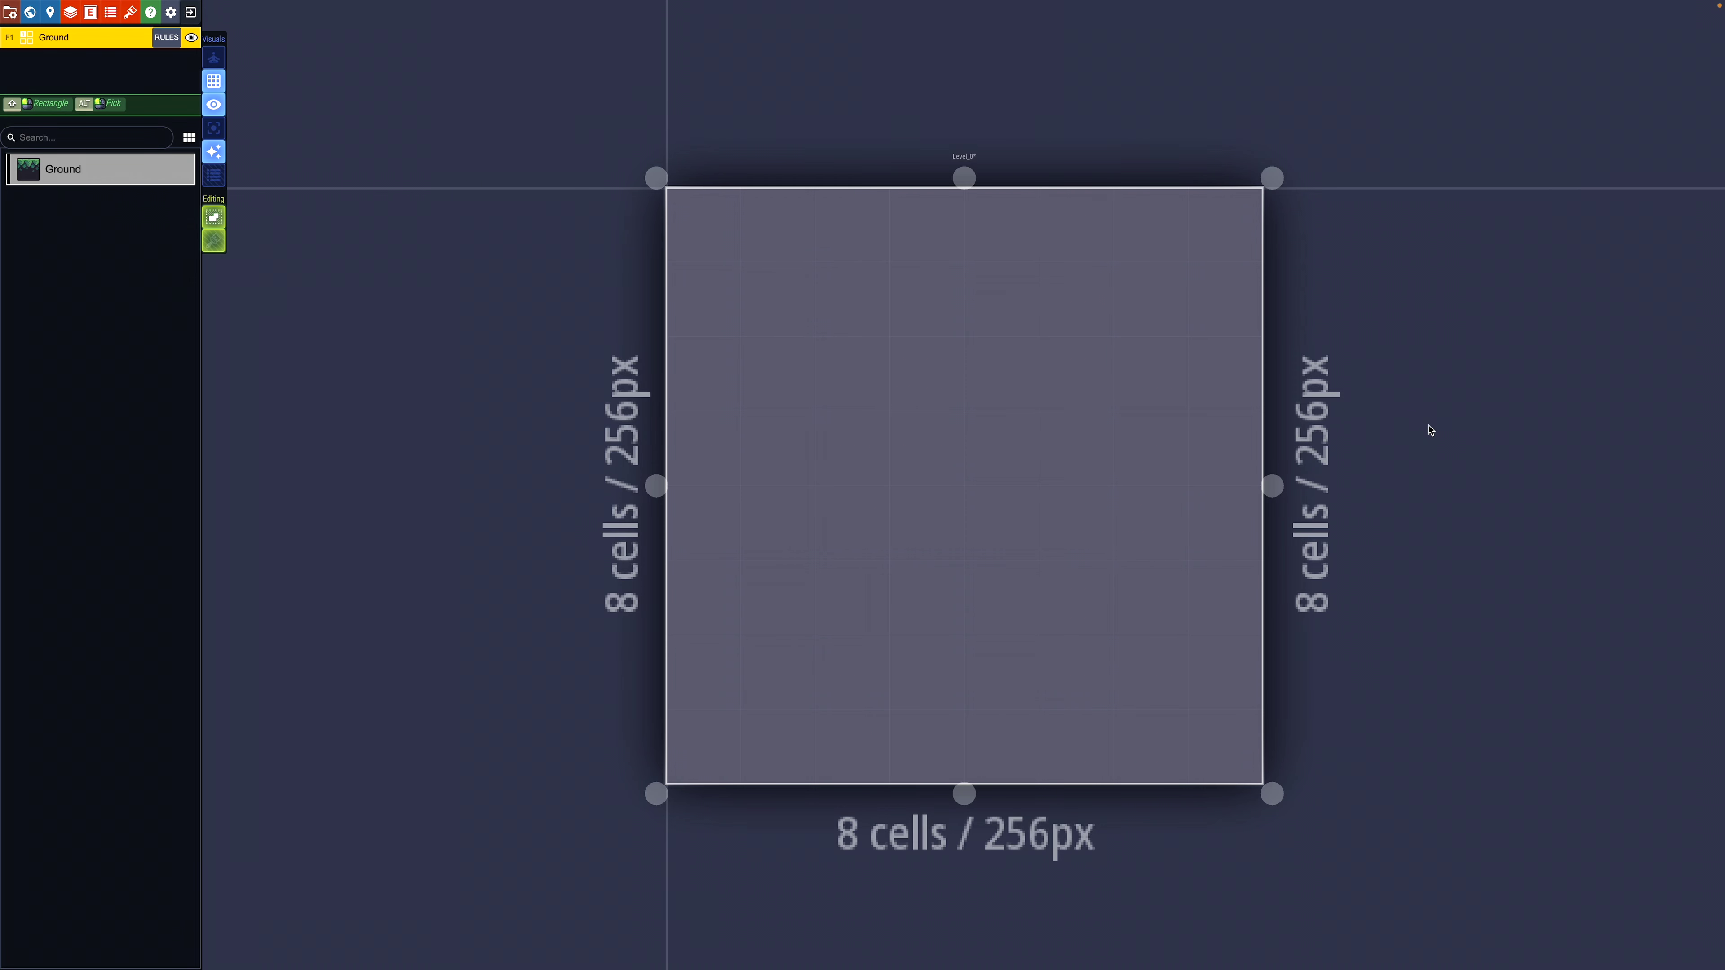
- Try painting a rectangle of Ground cells across the 8 × 8 cell level
left_click_drag(703, 224, 1234, 741, "shift")
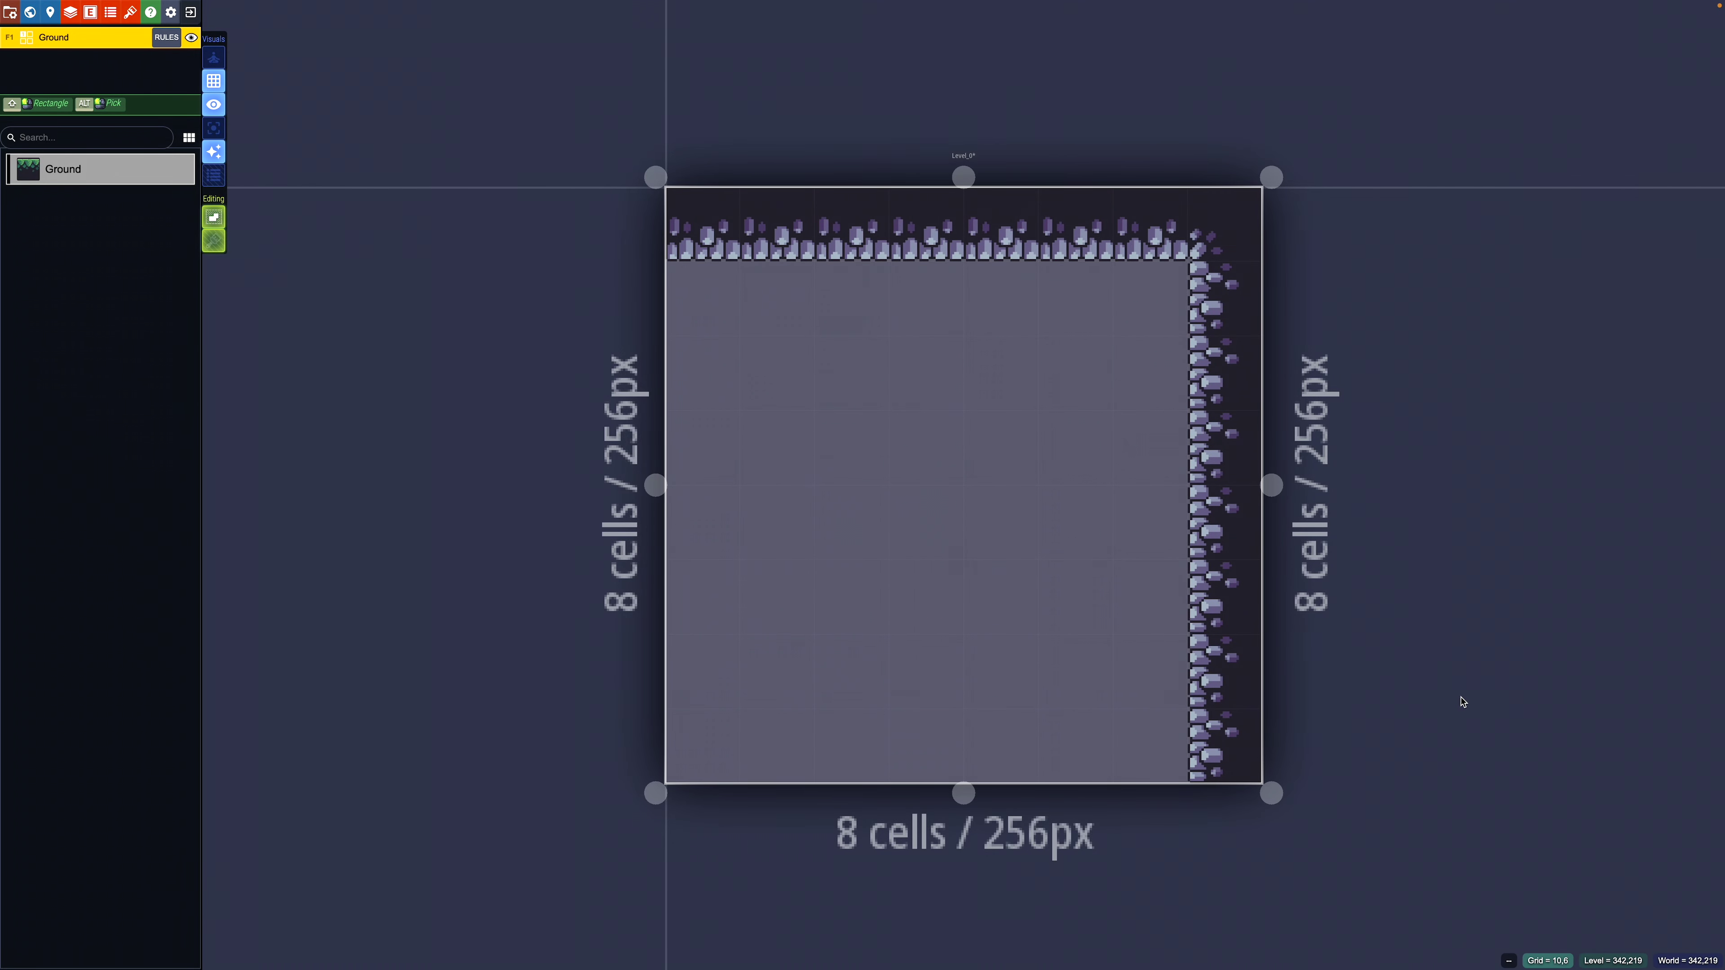
key("shift+w")
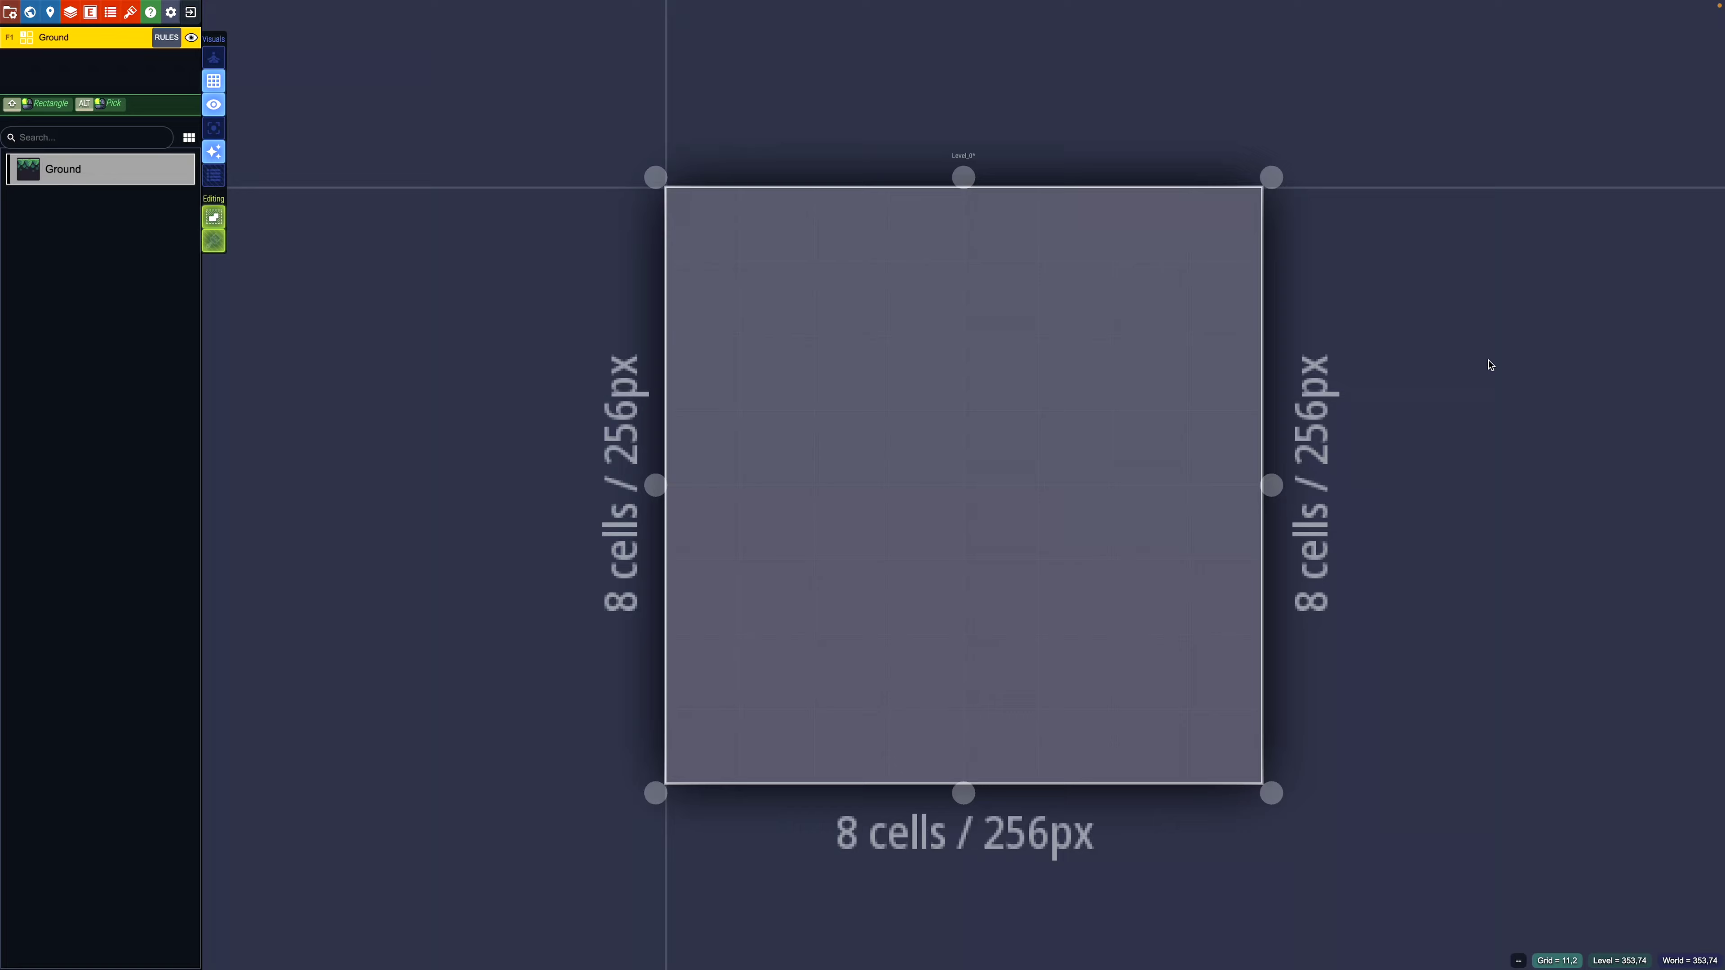
left_click(1488, 365)
- Set the world's default new level size to 512 x 512 px
key("w")
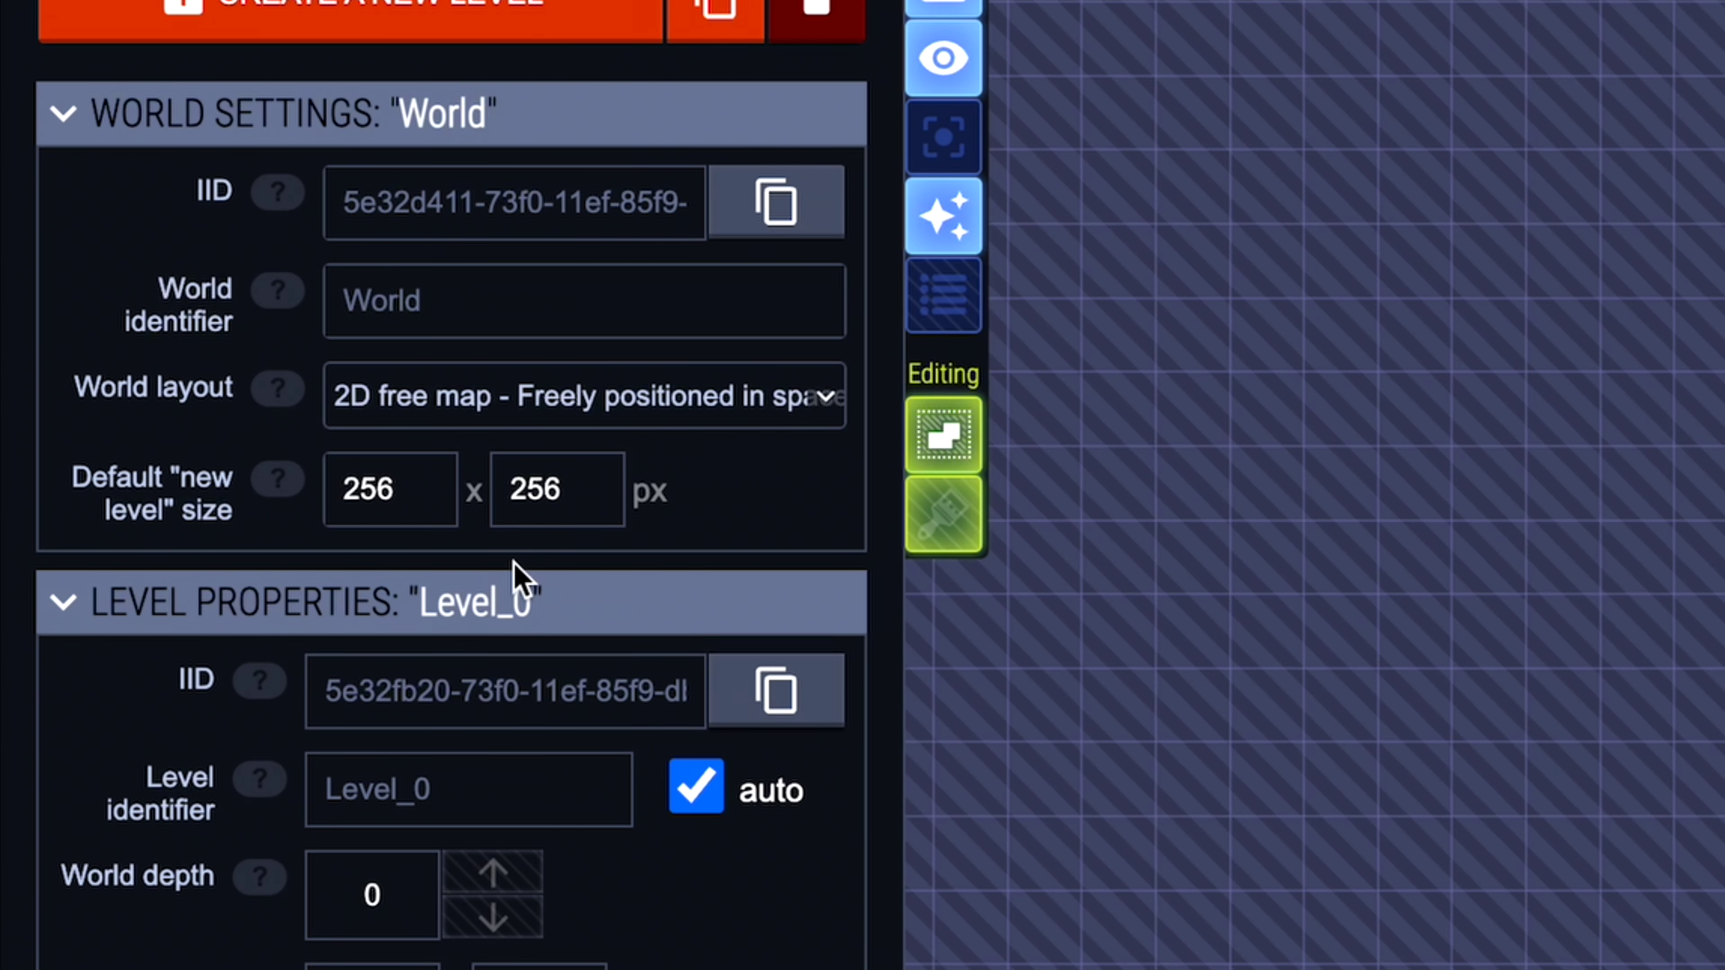
left_click(421, 509)
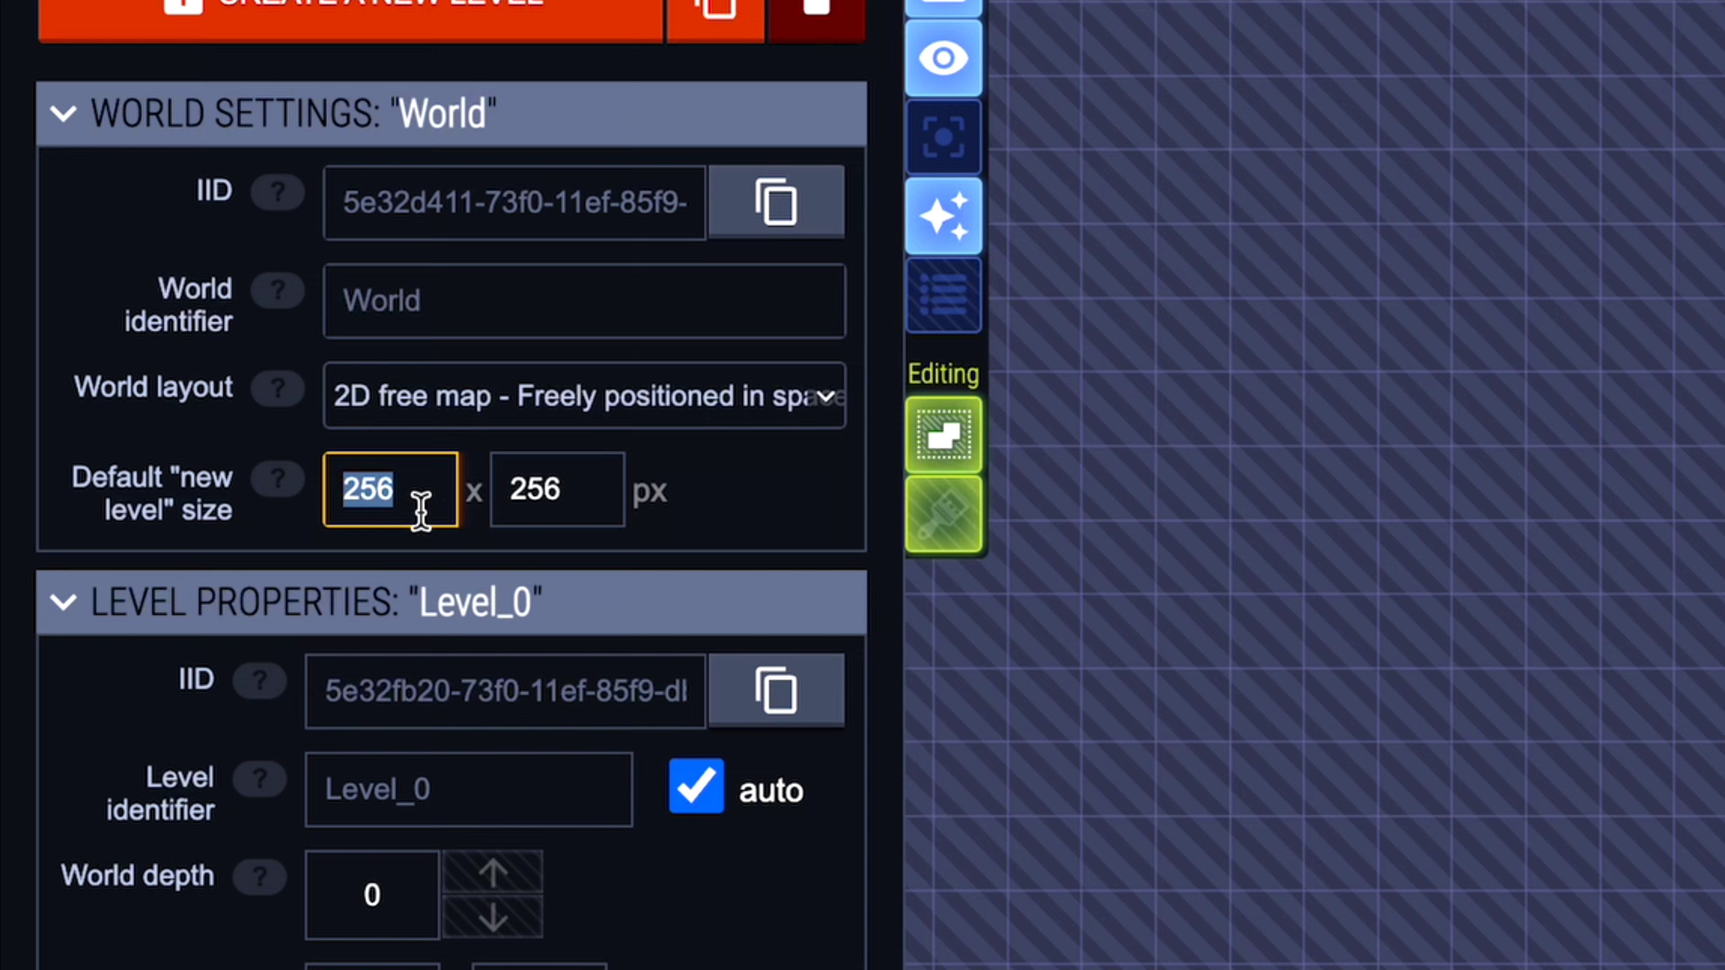
type("512")
key("Tab")
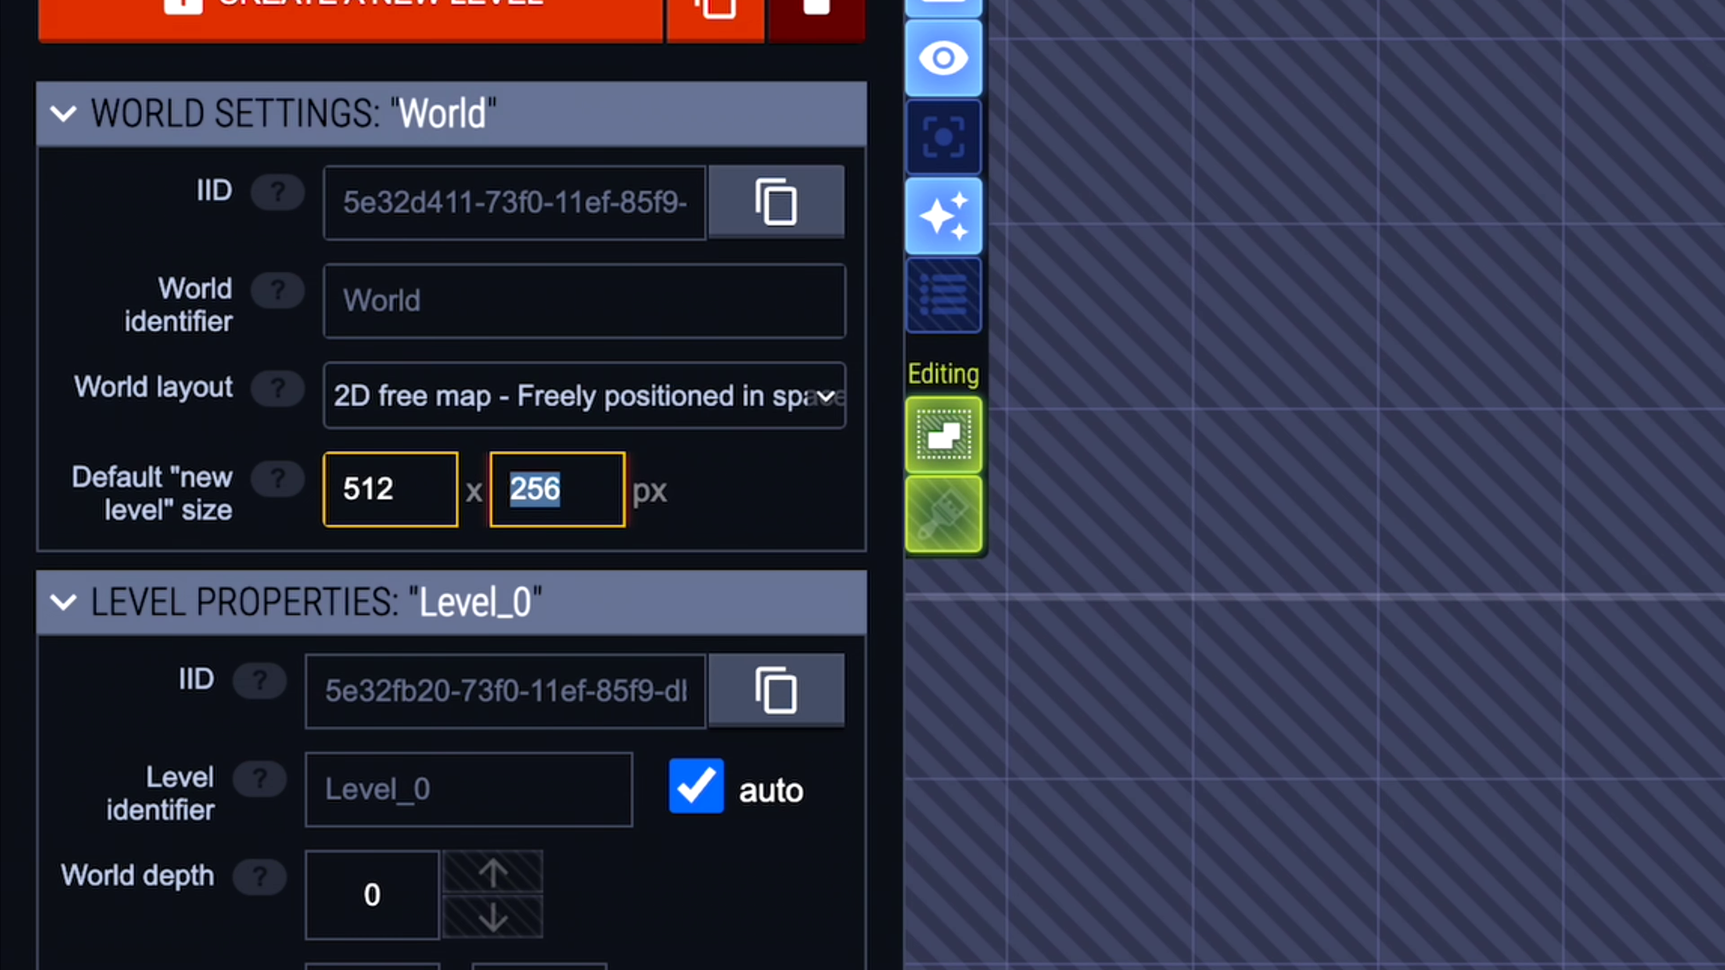
type("512")
key("Return")
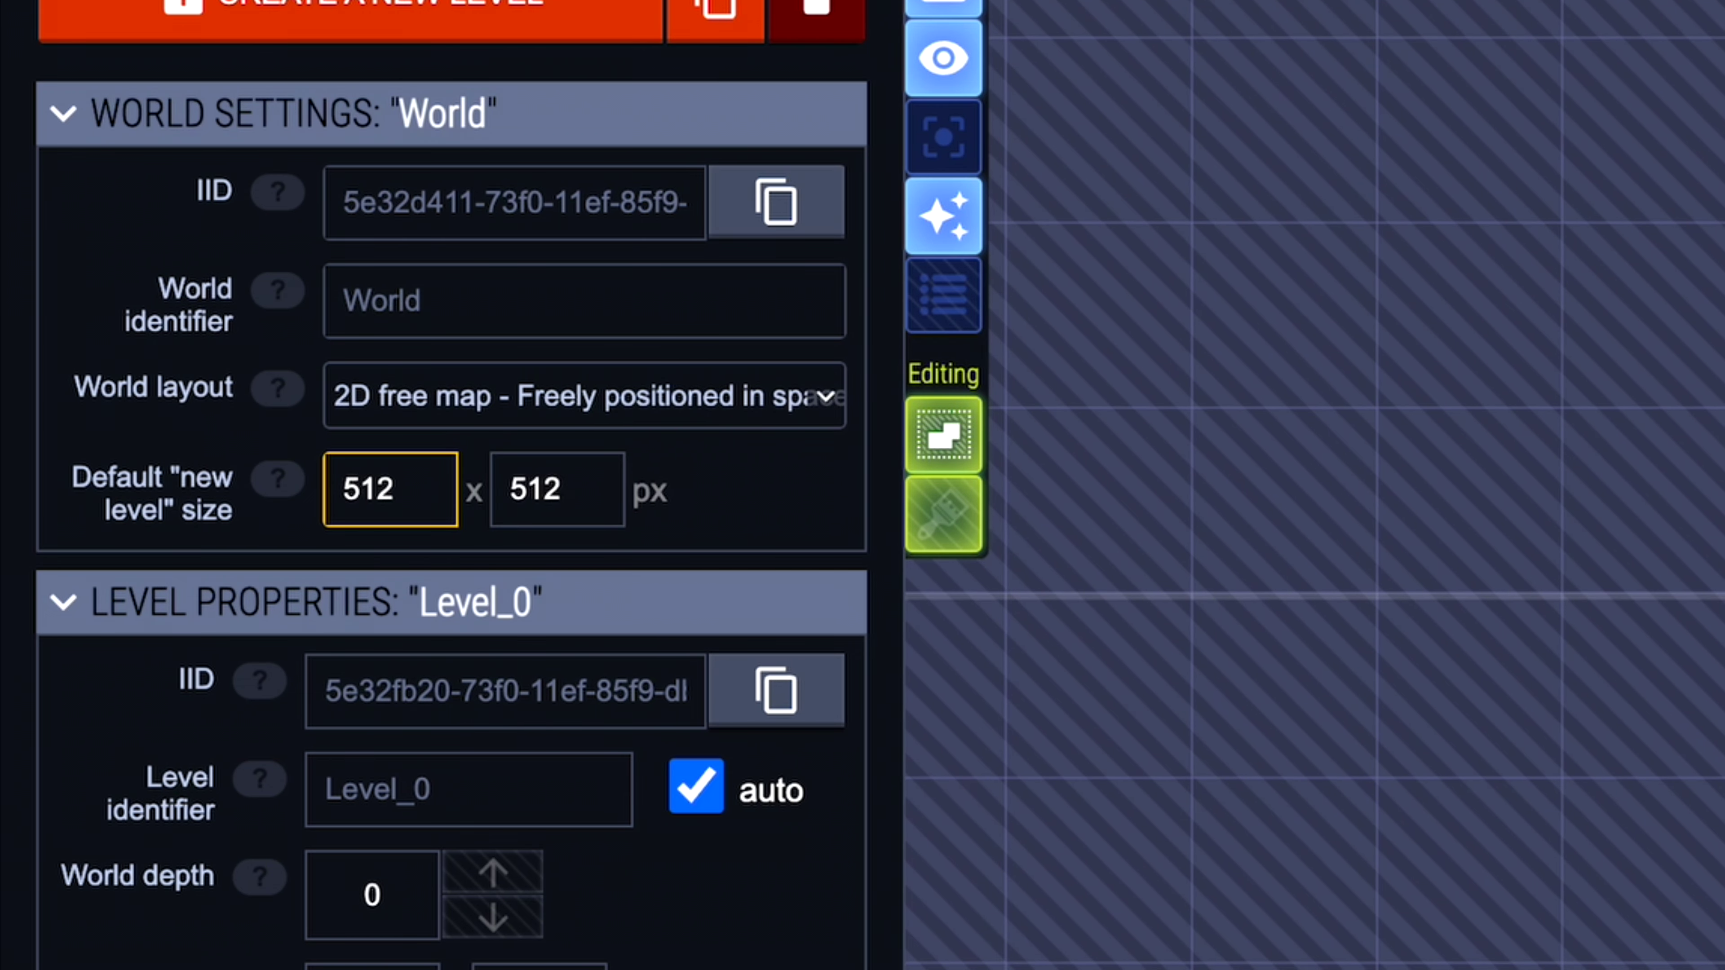
- Resize Level_0 to 512 x 512 px and return to the level view
scroll(407, 591, "down", 5)
left_click(407, 592)
type("512")
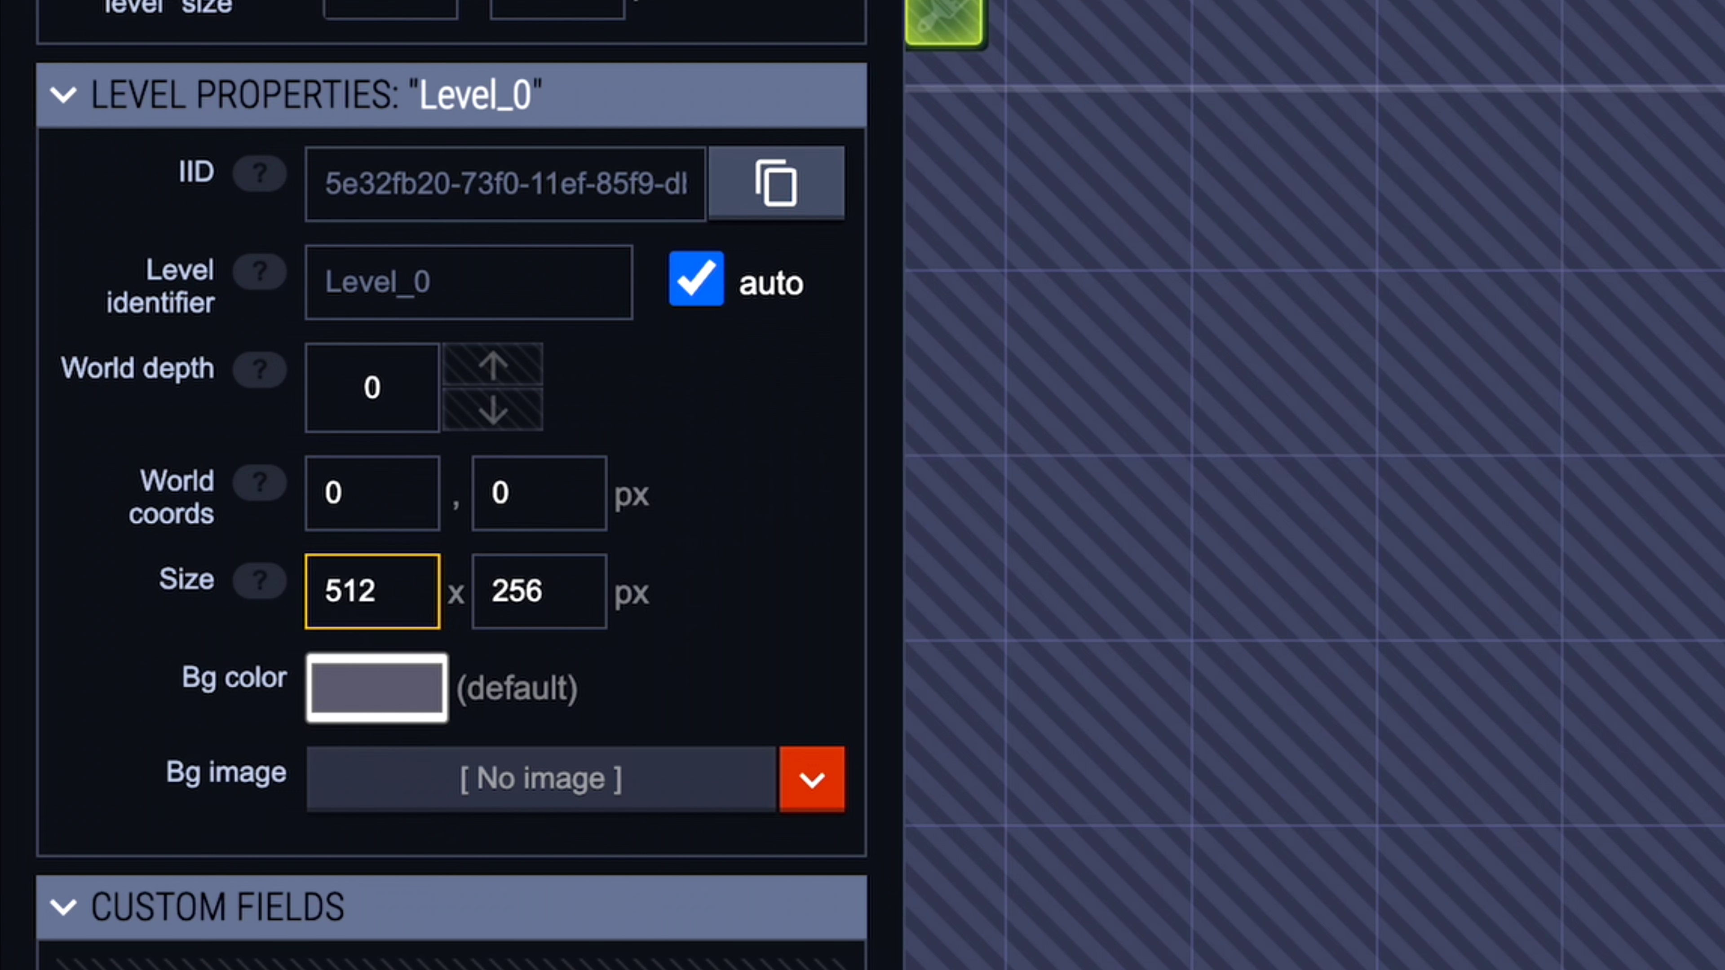
left_click(555, 602)
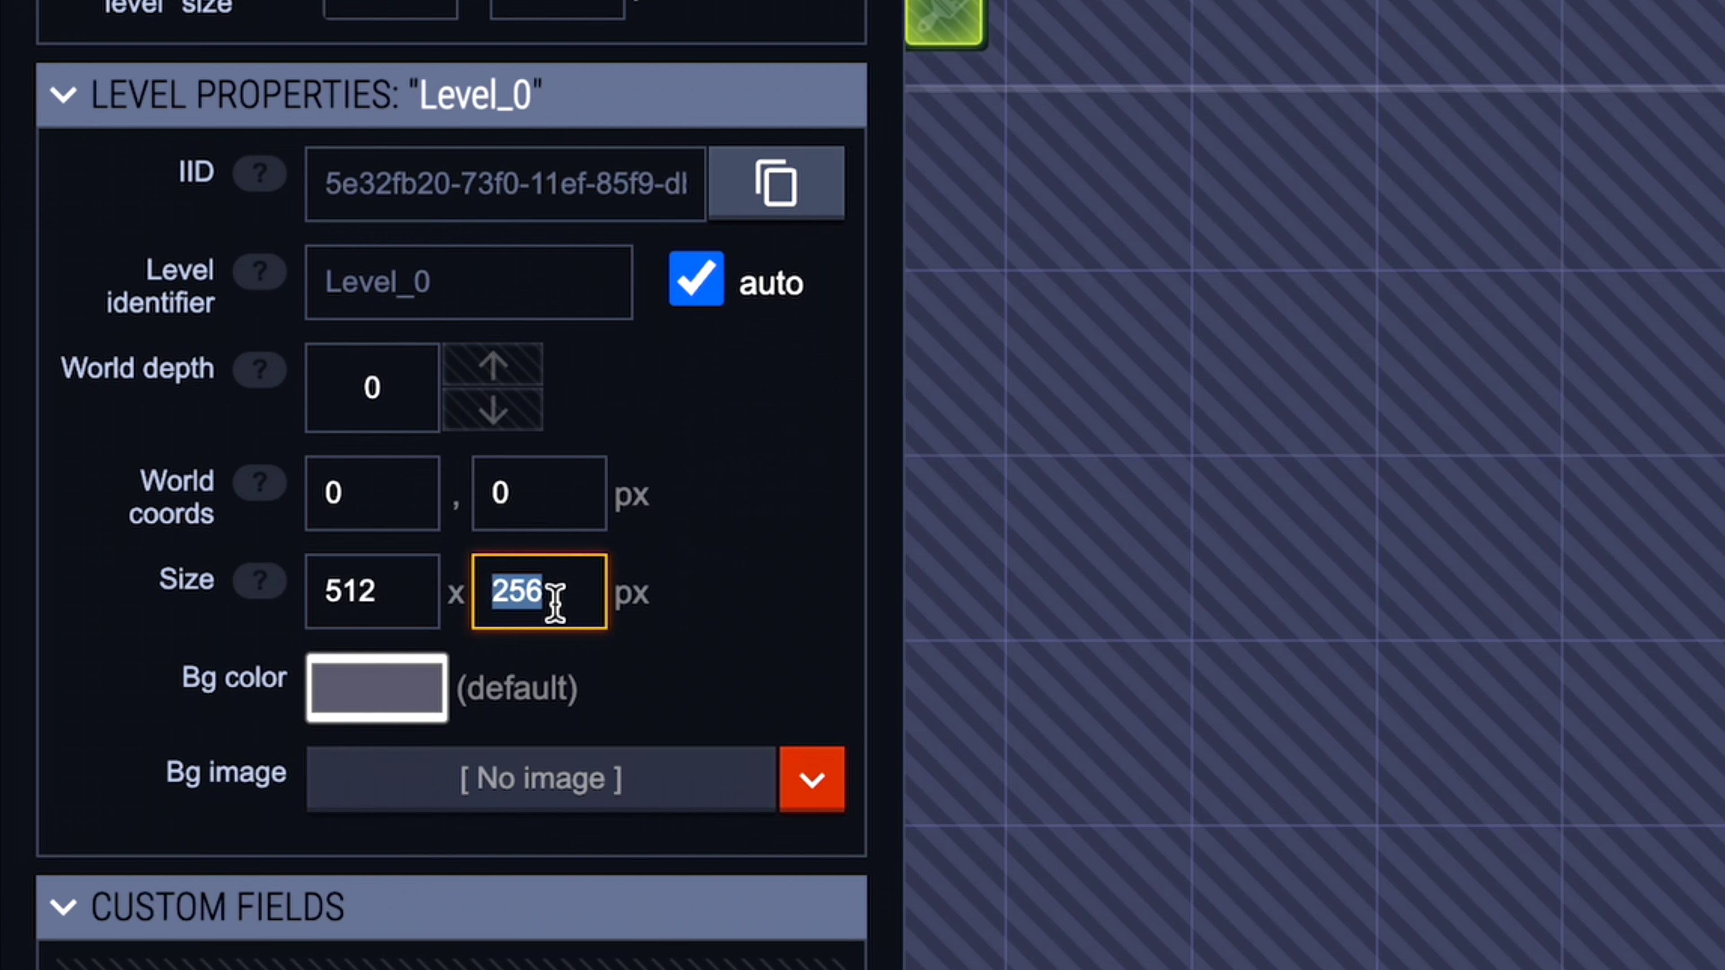
type("512")
key("shift+w")
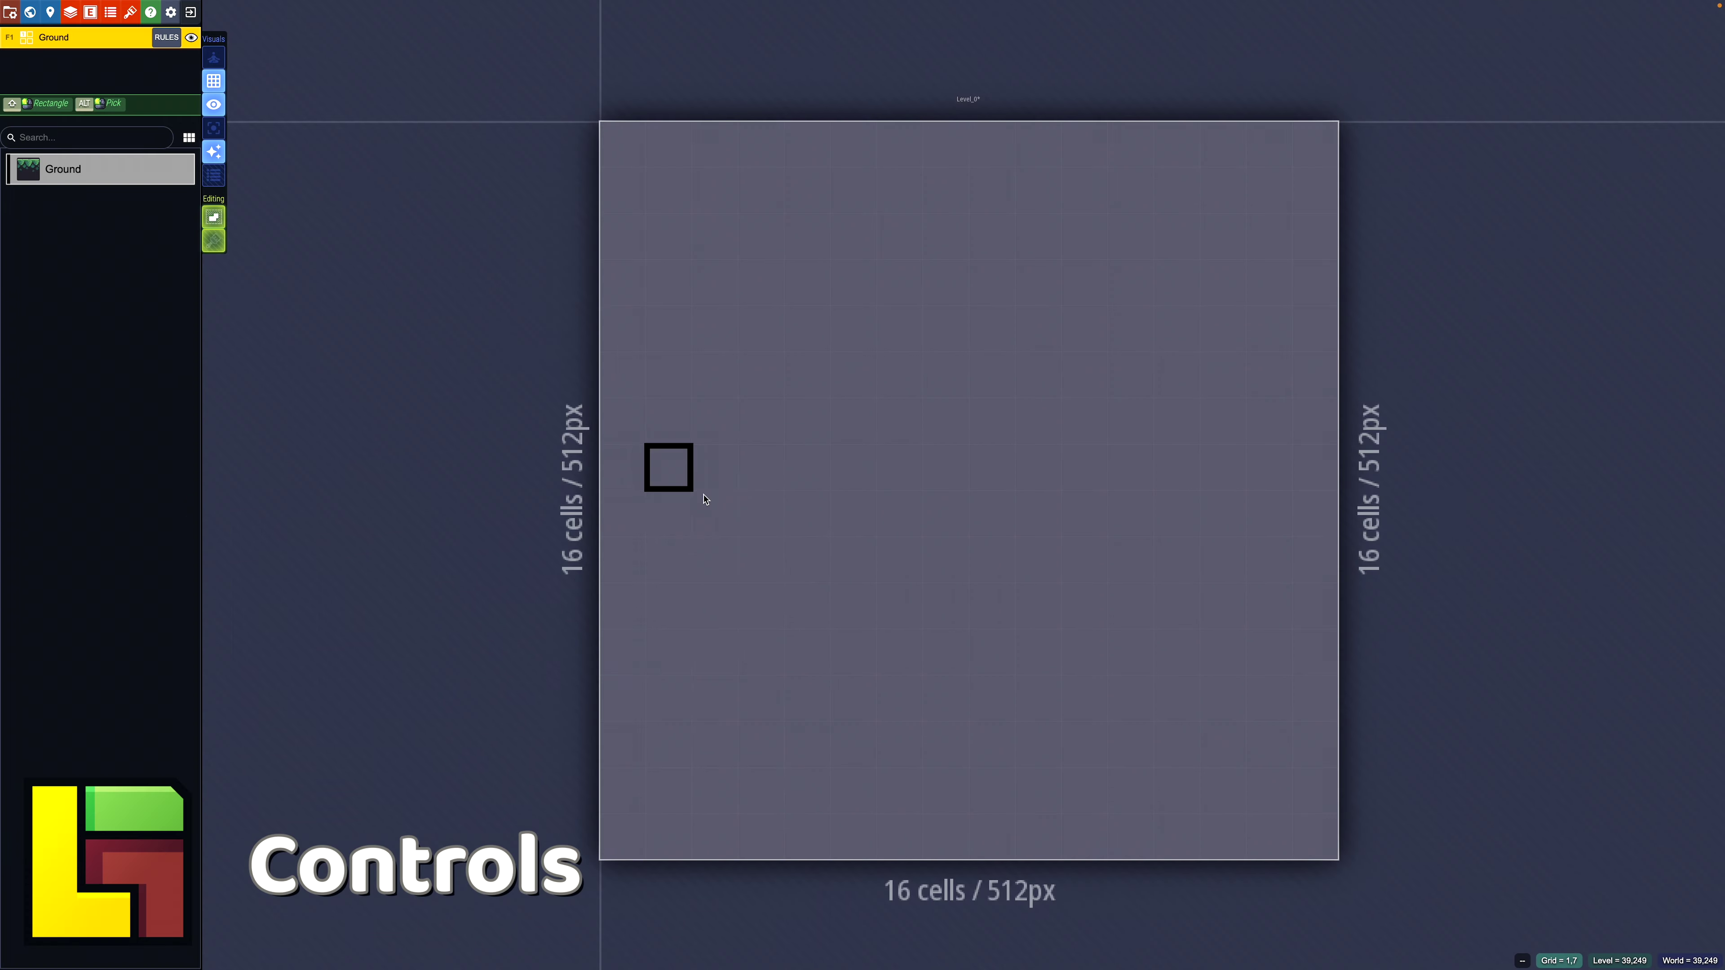
- Review the help listing of drawing, erasing, view and rectangle or flood-fill commands
key("h")
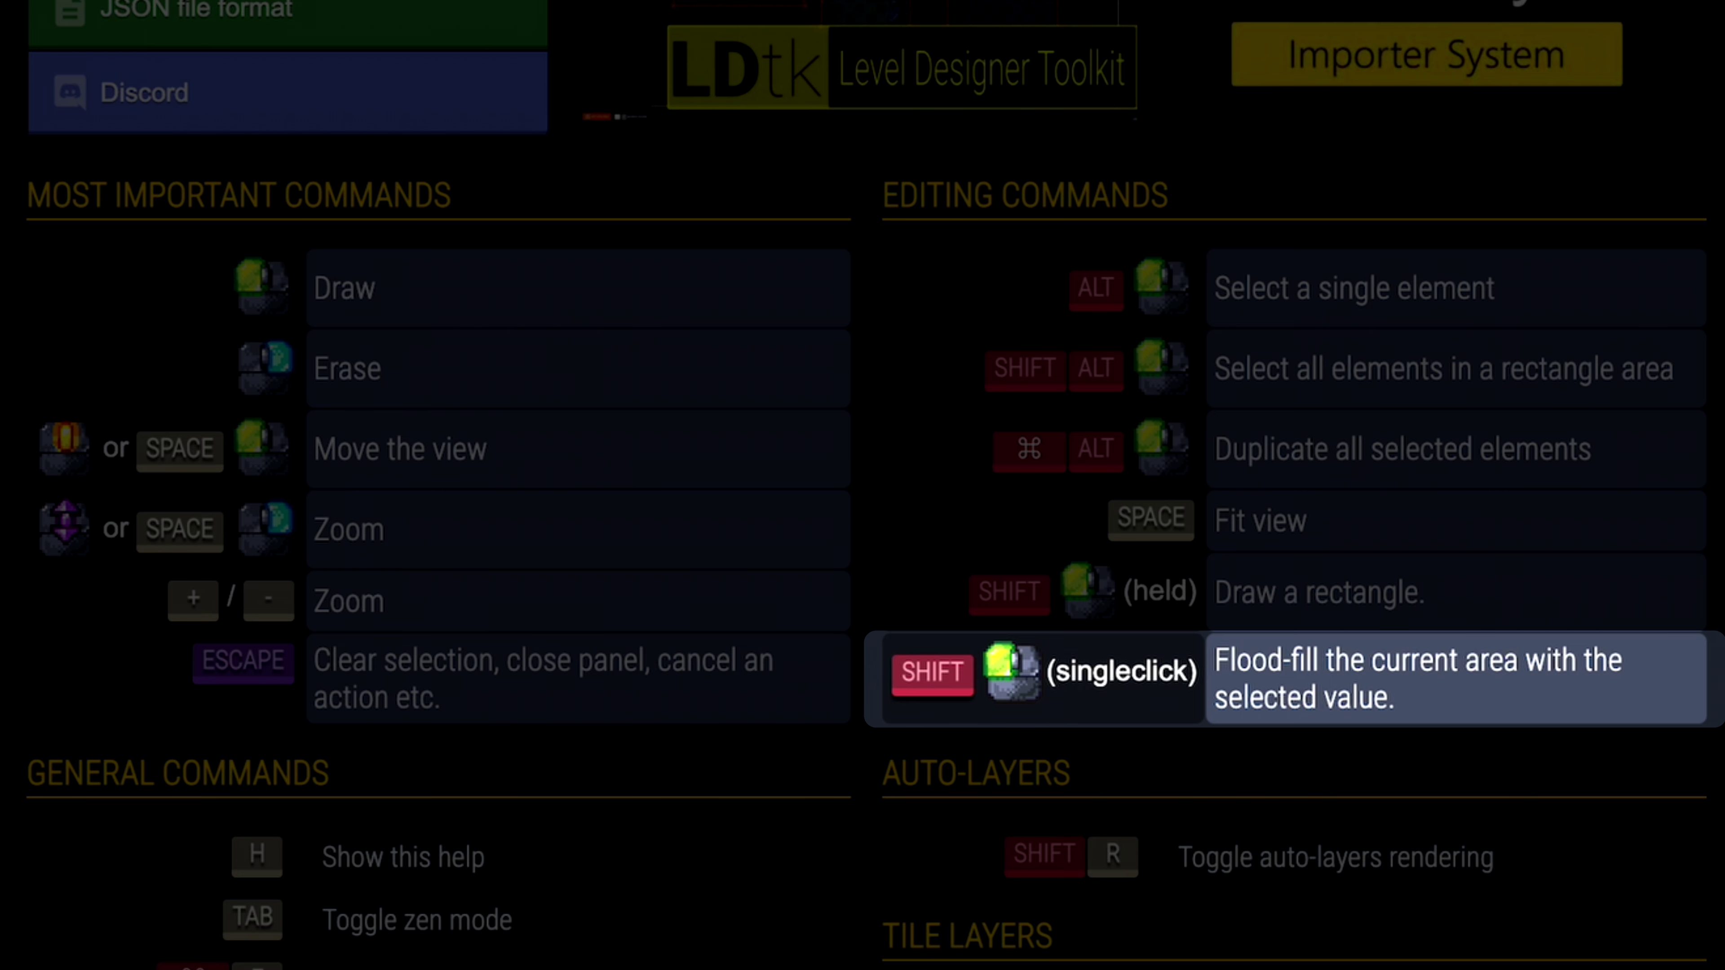
key("Escape")
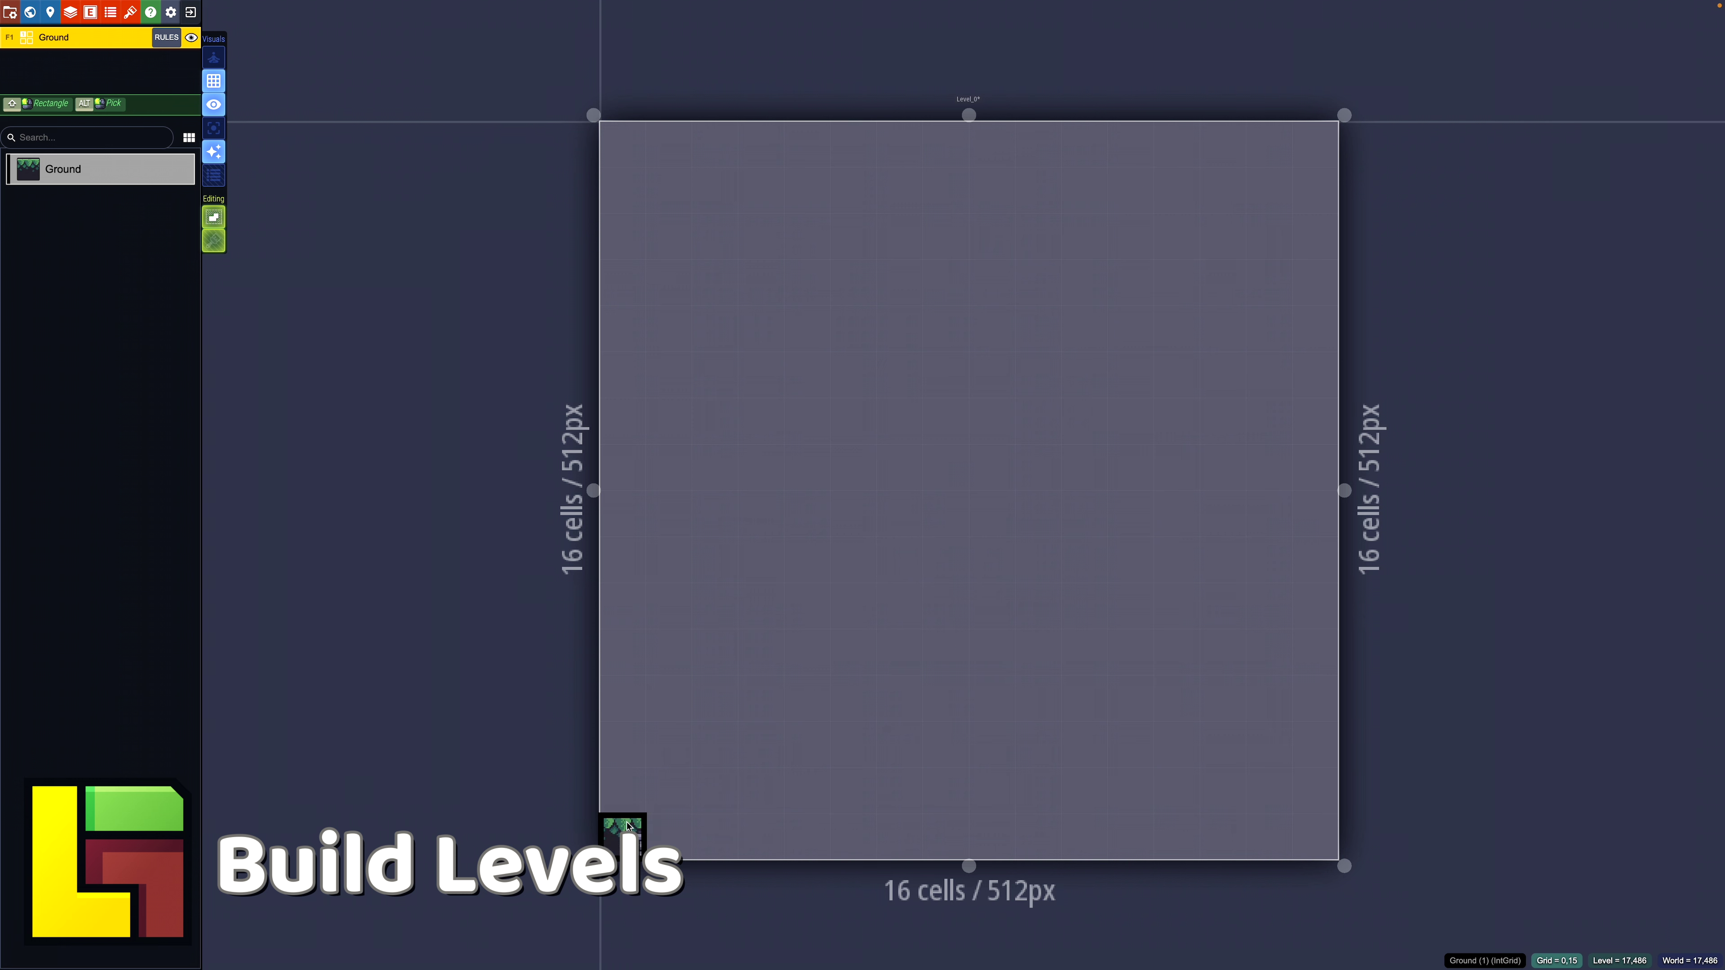
- Paint Level_0's ground: a full bottom row, a raised block at lower left, a floating middle platform and a stepped right side with an overhanging ledge
left_click_drag(625, 826, 1315, 827)
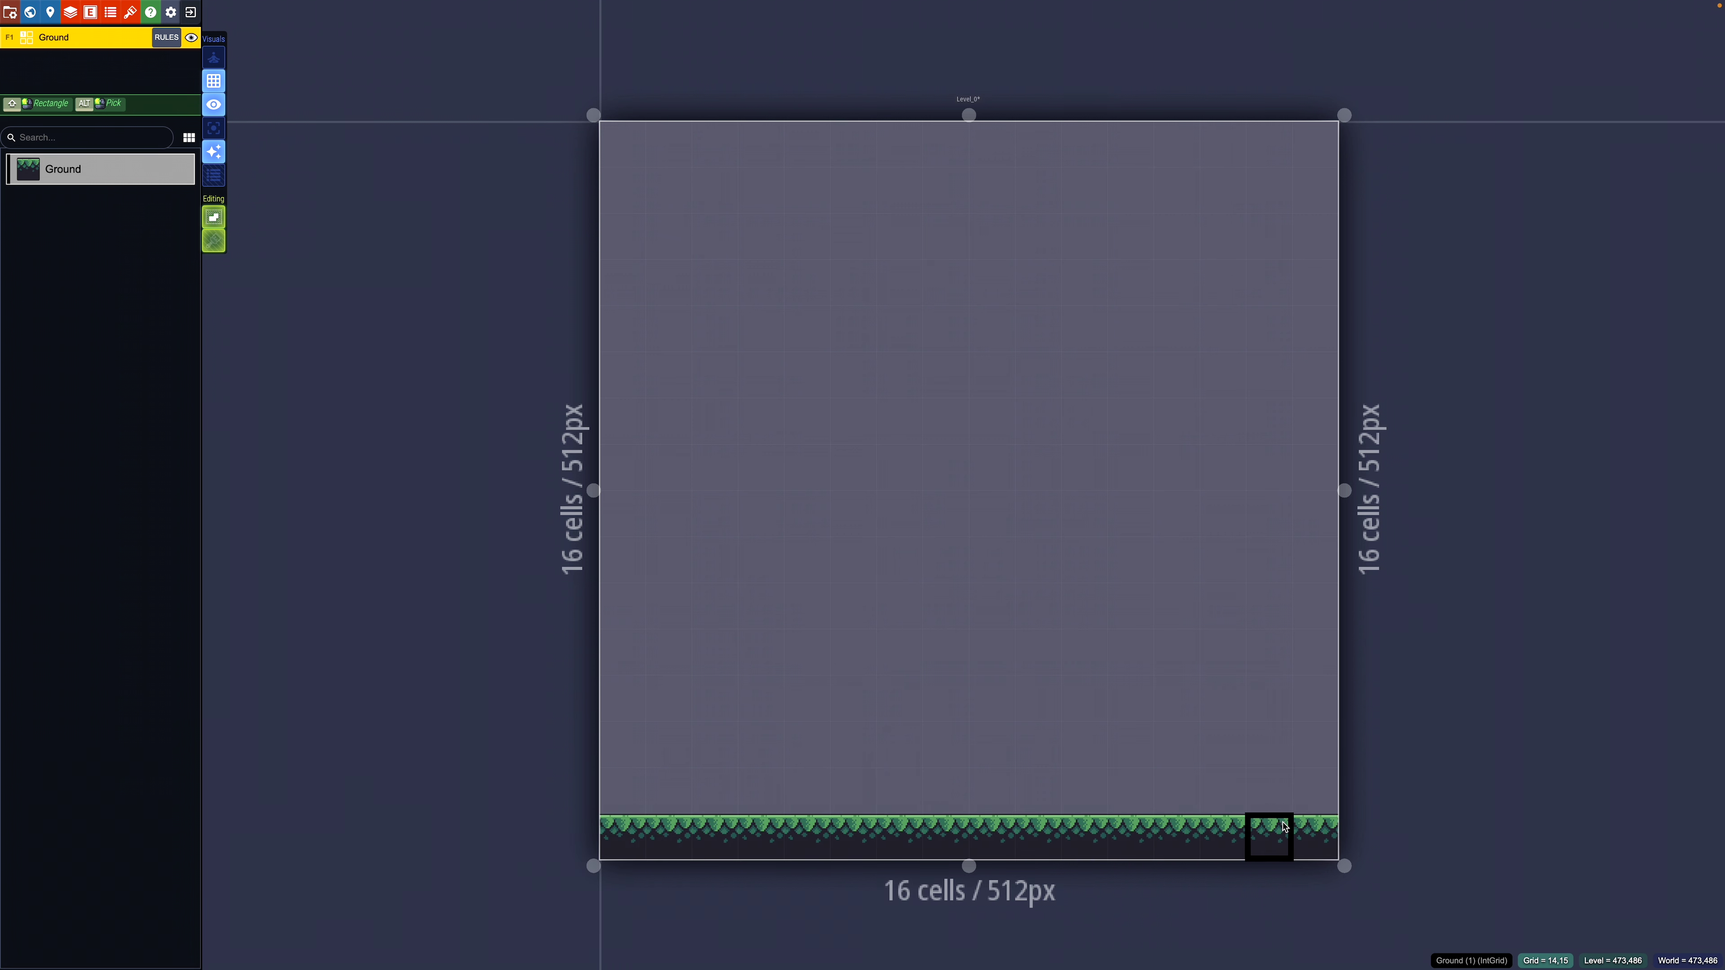
mouse_move(625, 699)
left_mouse_down()
mouse_move(672, 697)
mouse_move(631, 787)
mouse_move(717, 700)
left_mouse_up()
left_click_drag(808, 606, 1039, 604)
mouse_move(1135, 490)
left_mouse_down()
mouse_move(1287, 479)
mouse_move(1287, 805)
mouse_move(991, 792)
left_mouse_up()
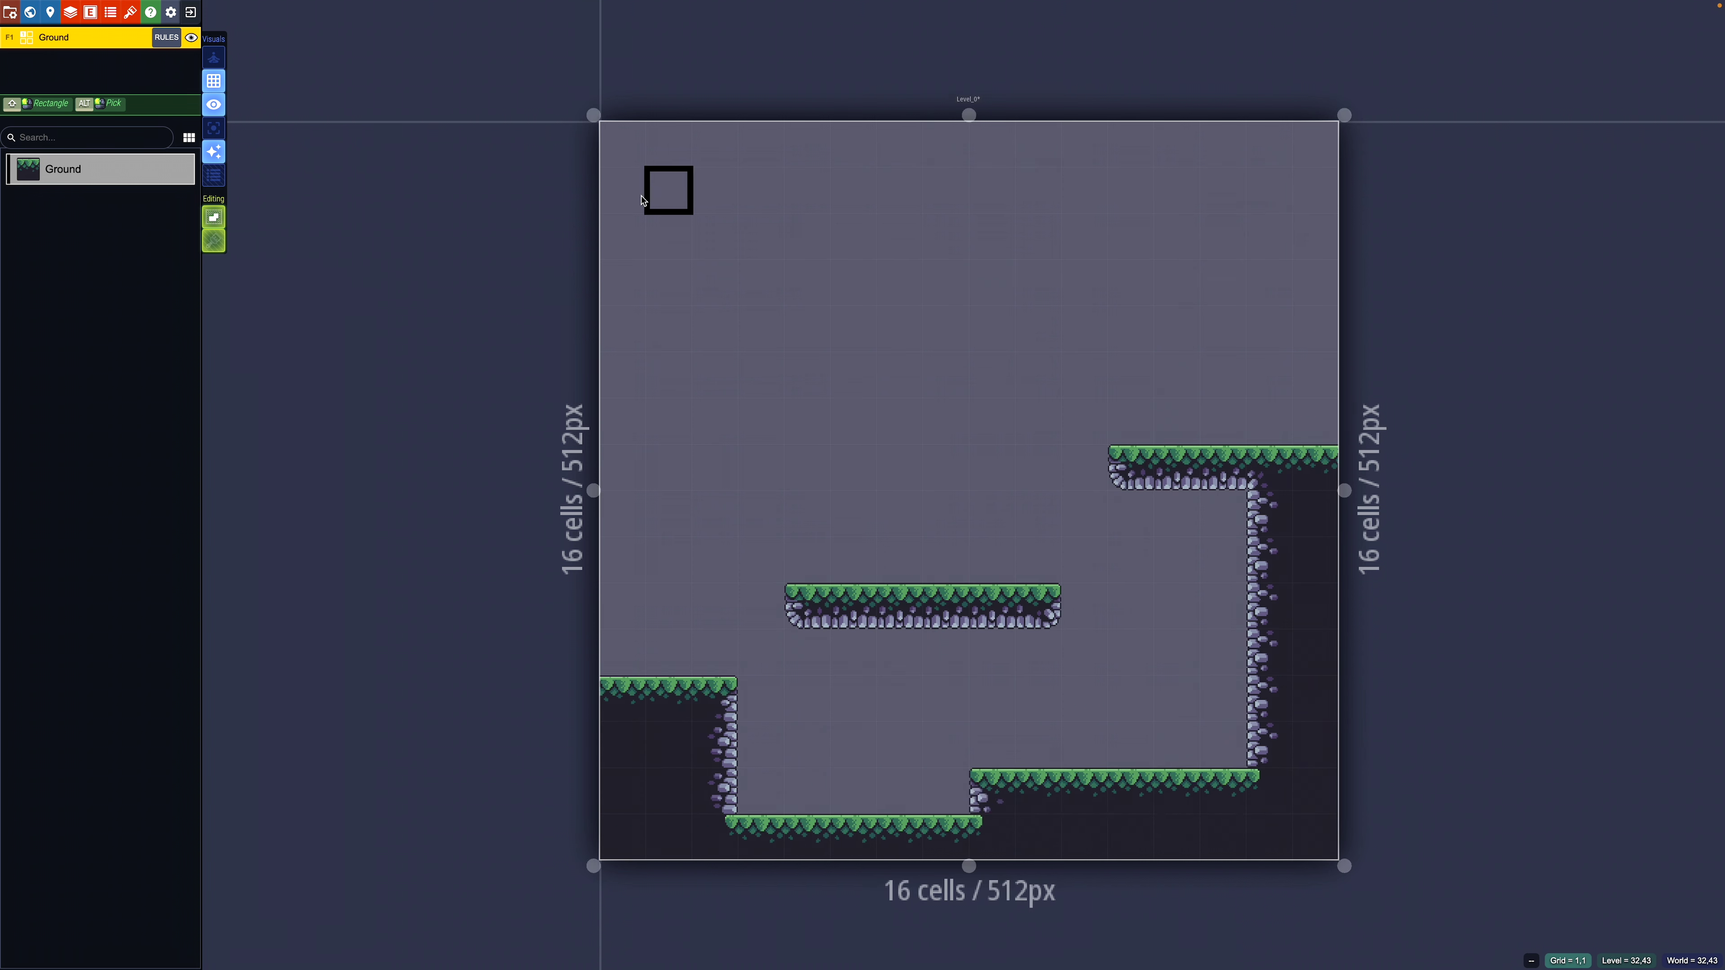
- Shape a two-tier ground ledge on Level_0's left edge, four cells wide below and two cells wide above
left_click_drag(762, 334, 633, 390, "shift")
left_click_drag(762, 422, 625, 421, "shift")
right_click_drag(764, 329, 621, 330, "shift")
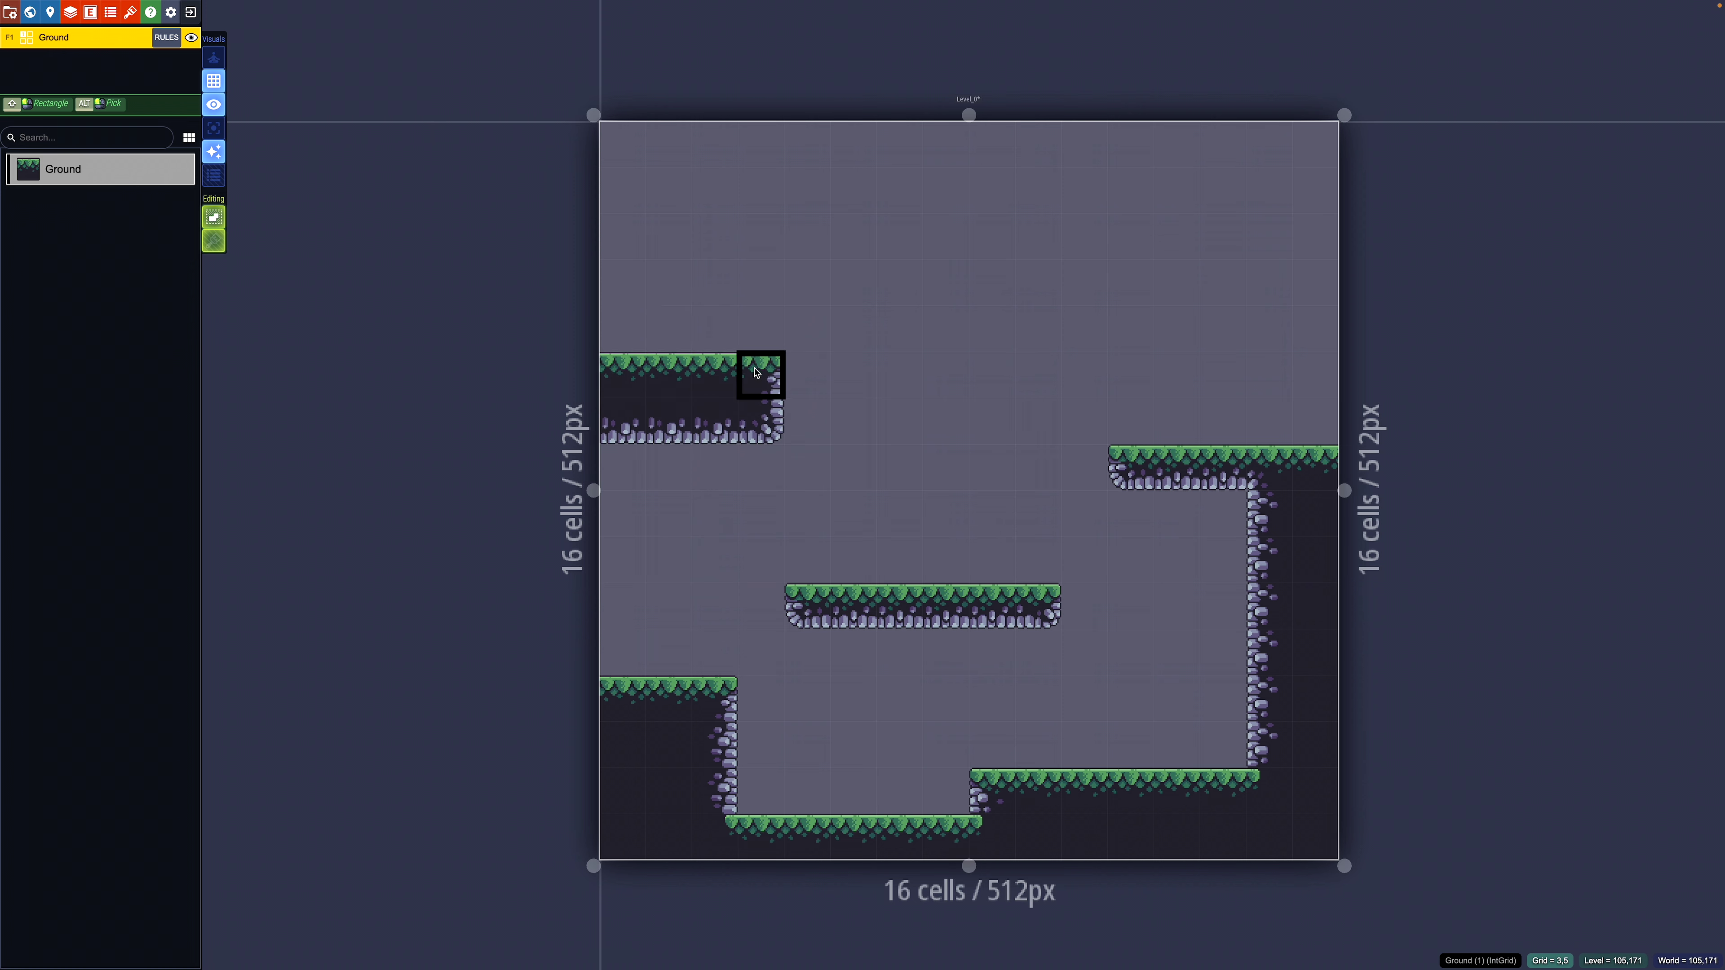
right_click_drag(759, 375, 622, 376, "shift")
left_click_drag(759, 467, 622, 467, "shift")
right_click_drag(621, 423, 761, 423, "shift")
left_click(676, 422)
left_click(621, 419)
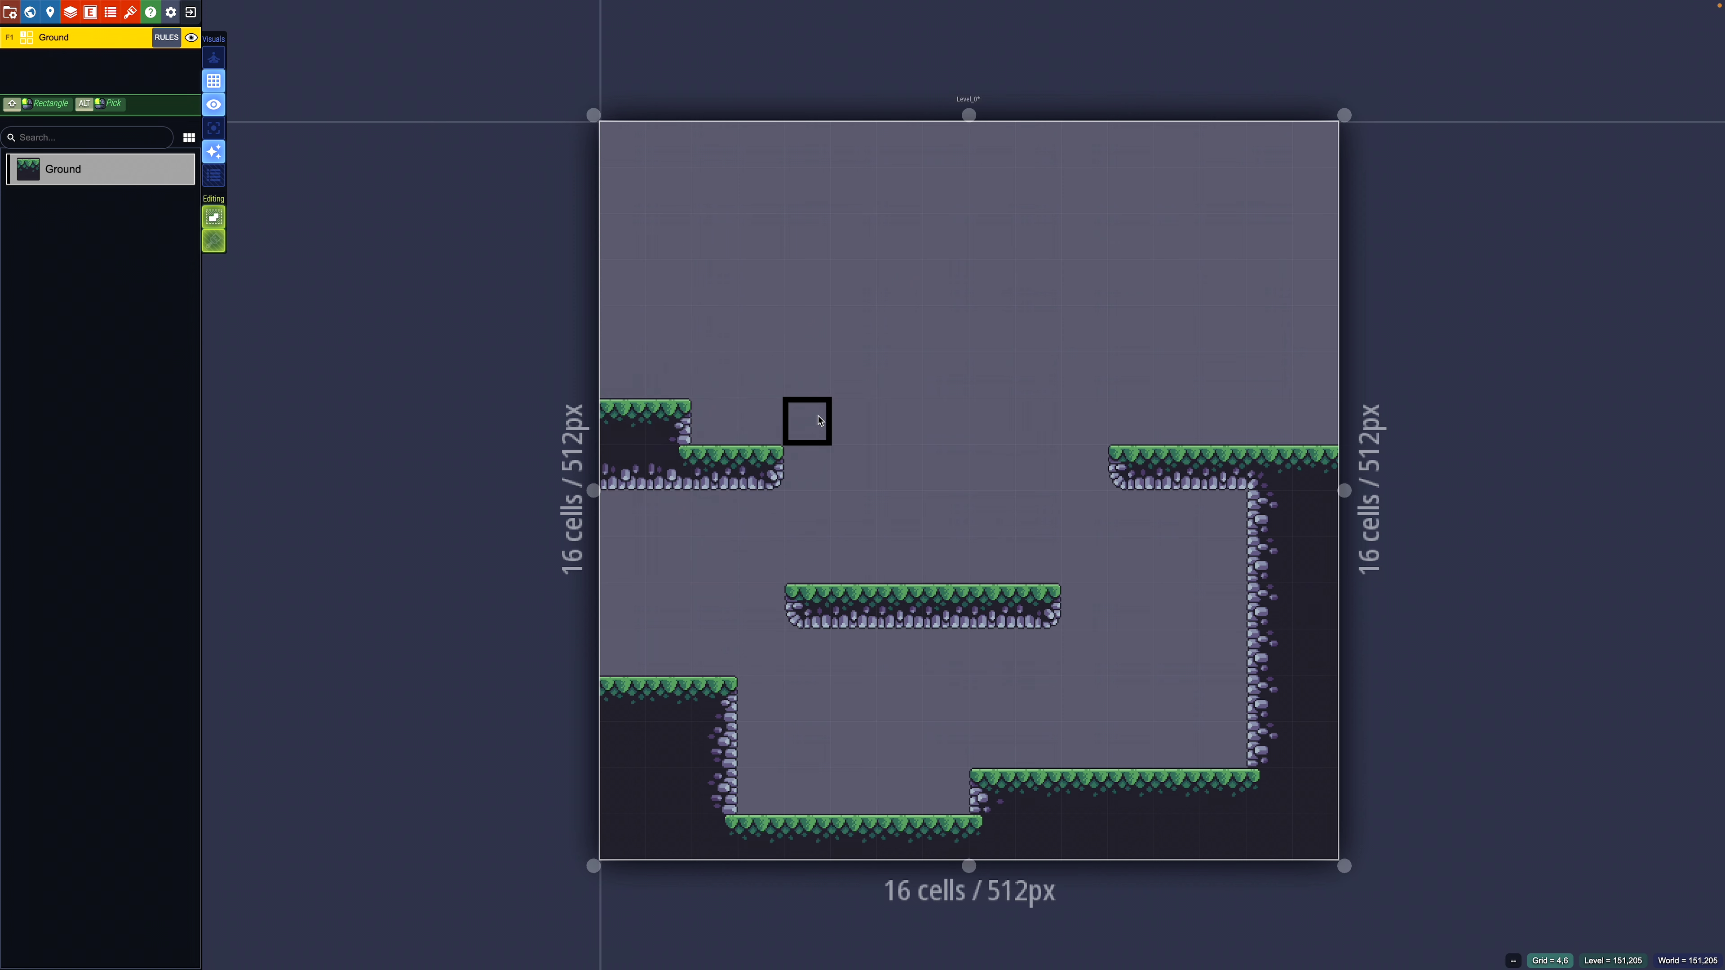
- Paint a stepped ground ceiling descending toward the right edge in Level_0's upper-right corner
left_click_drag(1314, 282, 1314, 145)
mouse_move(1130, 146)
left_mouse_down("shift")
mouse_move(1269, 148)
mouse_move(1269, 189)
left_mouse_up("shift")
left_click_drag(1087, 146, 1039, 144)
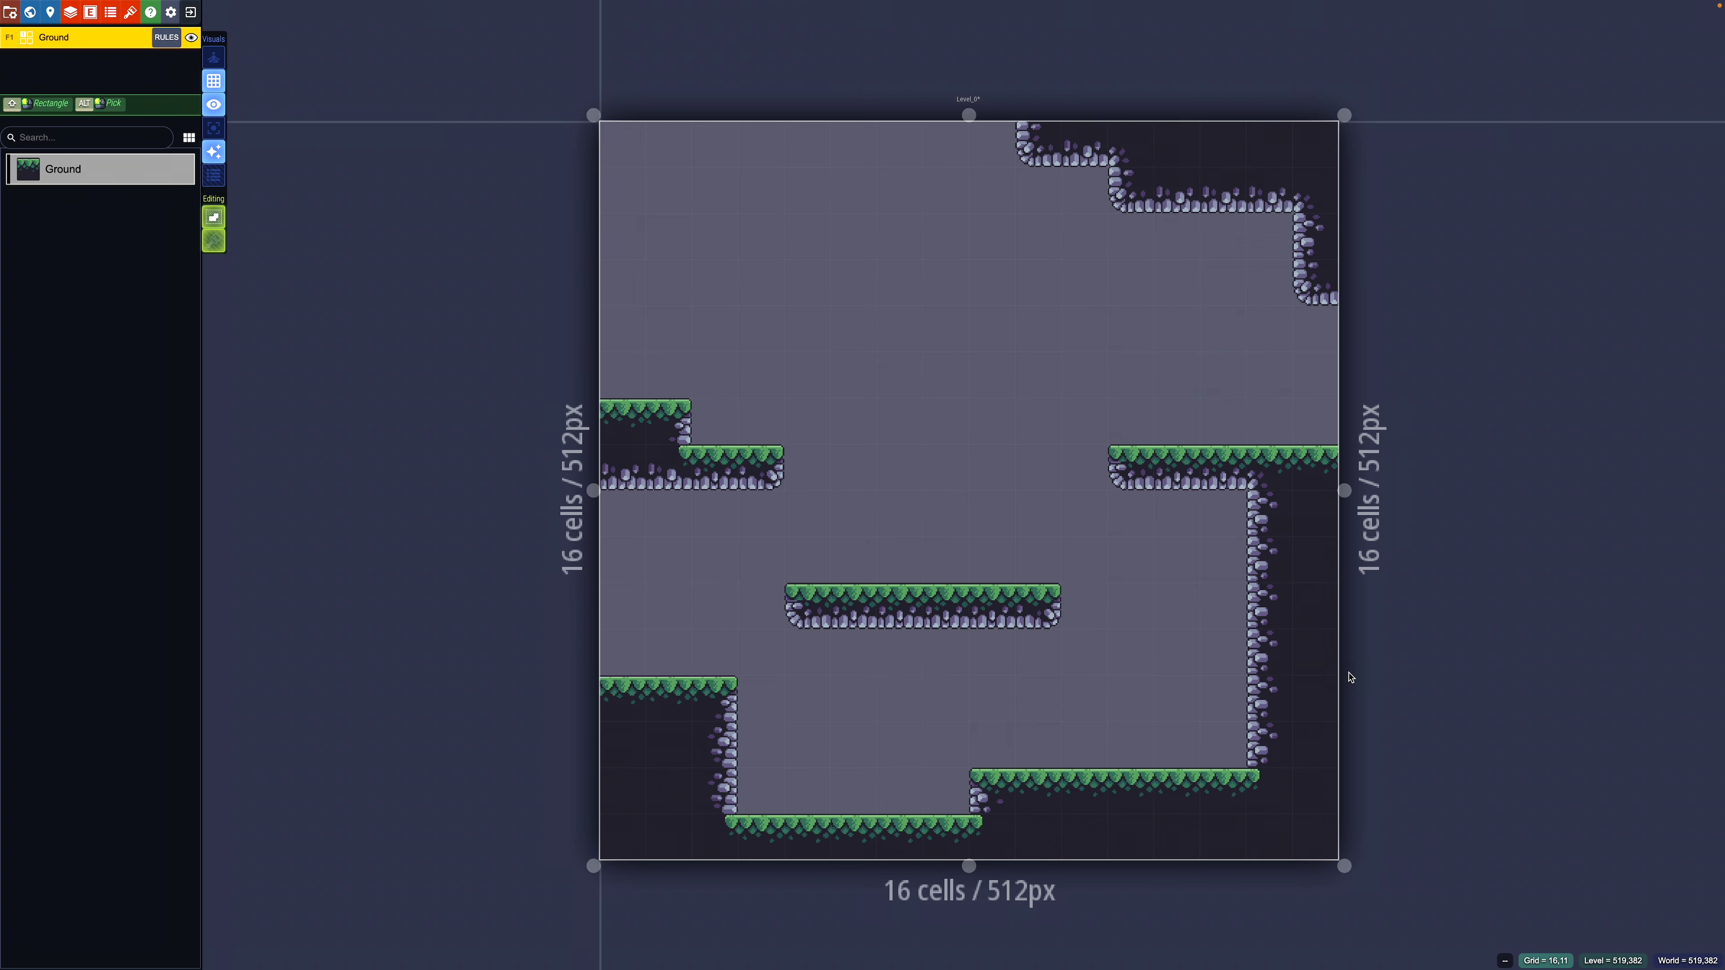
- Keep the world layout as 2D free map and create a new level adjoining Level_0's right edge
key("shift+w")
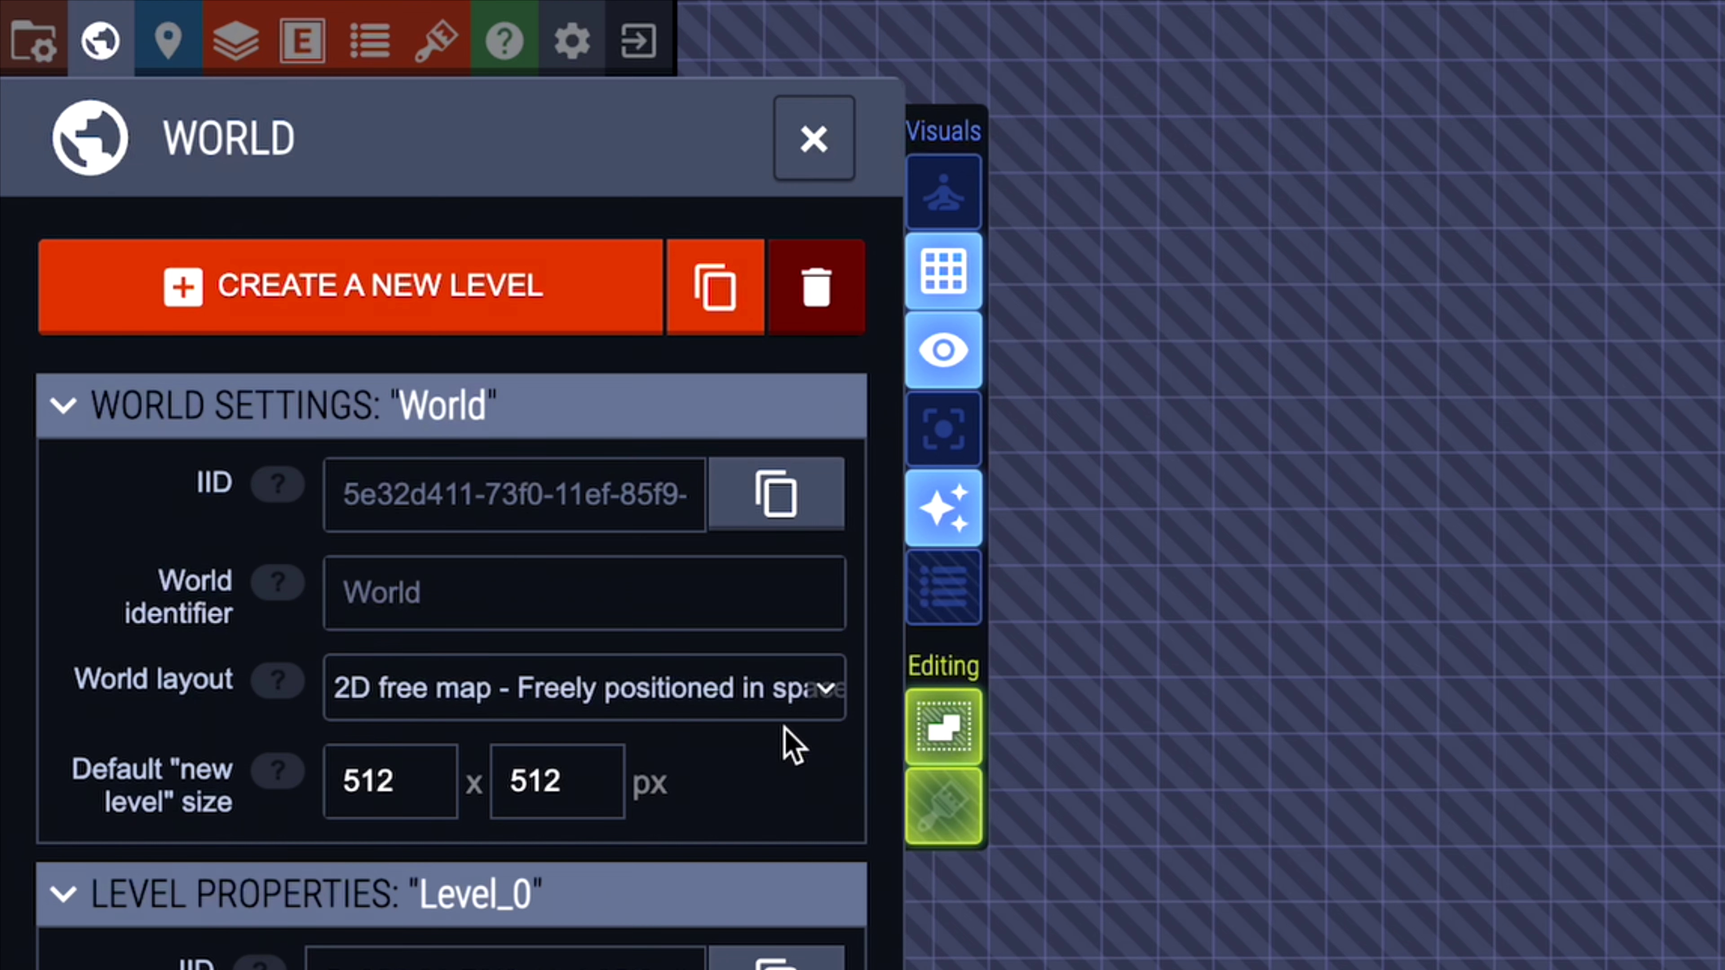
left_click(761, 699)
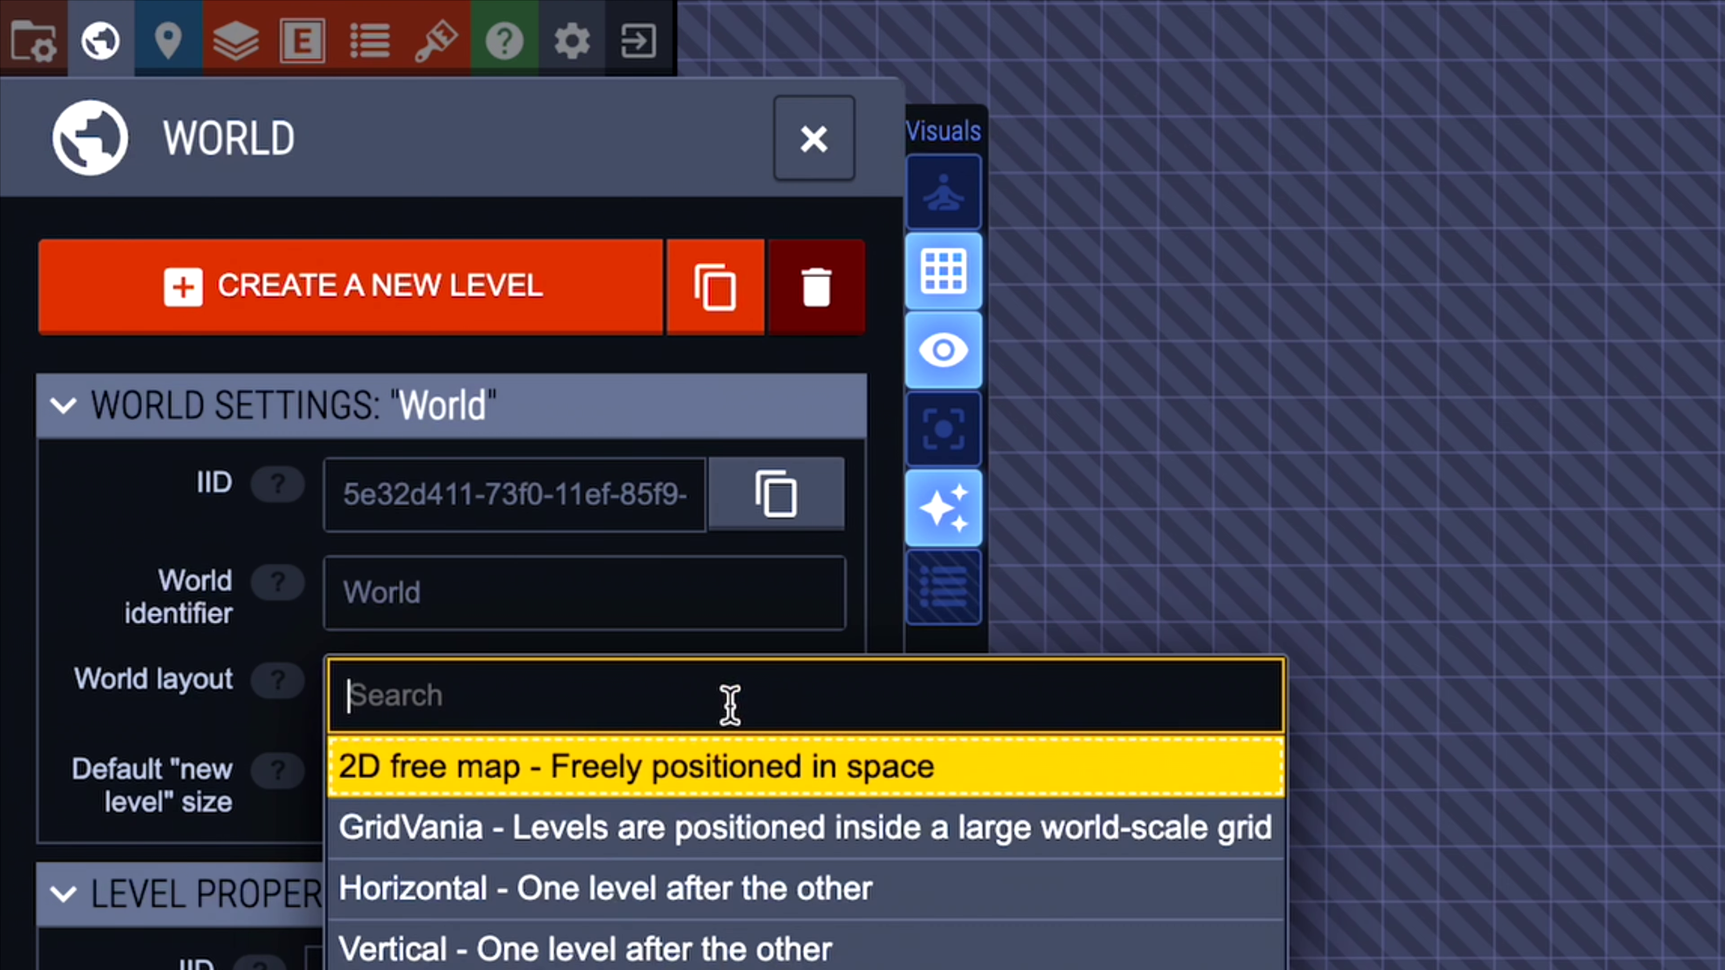
left_click(1267, 794)
left_click(485, 316)
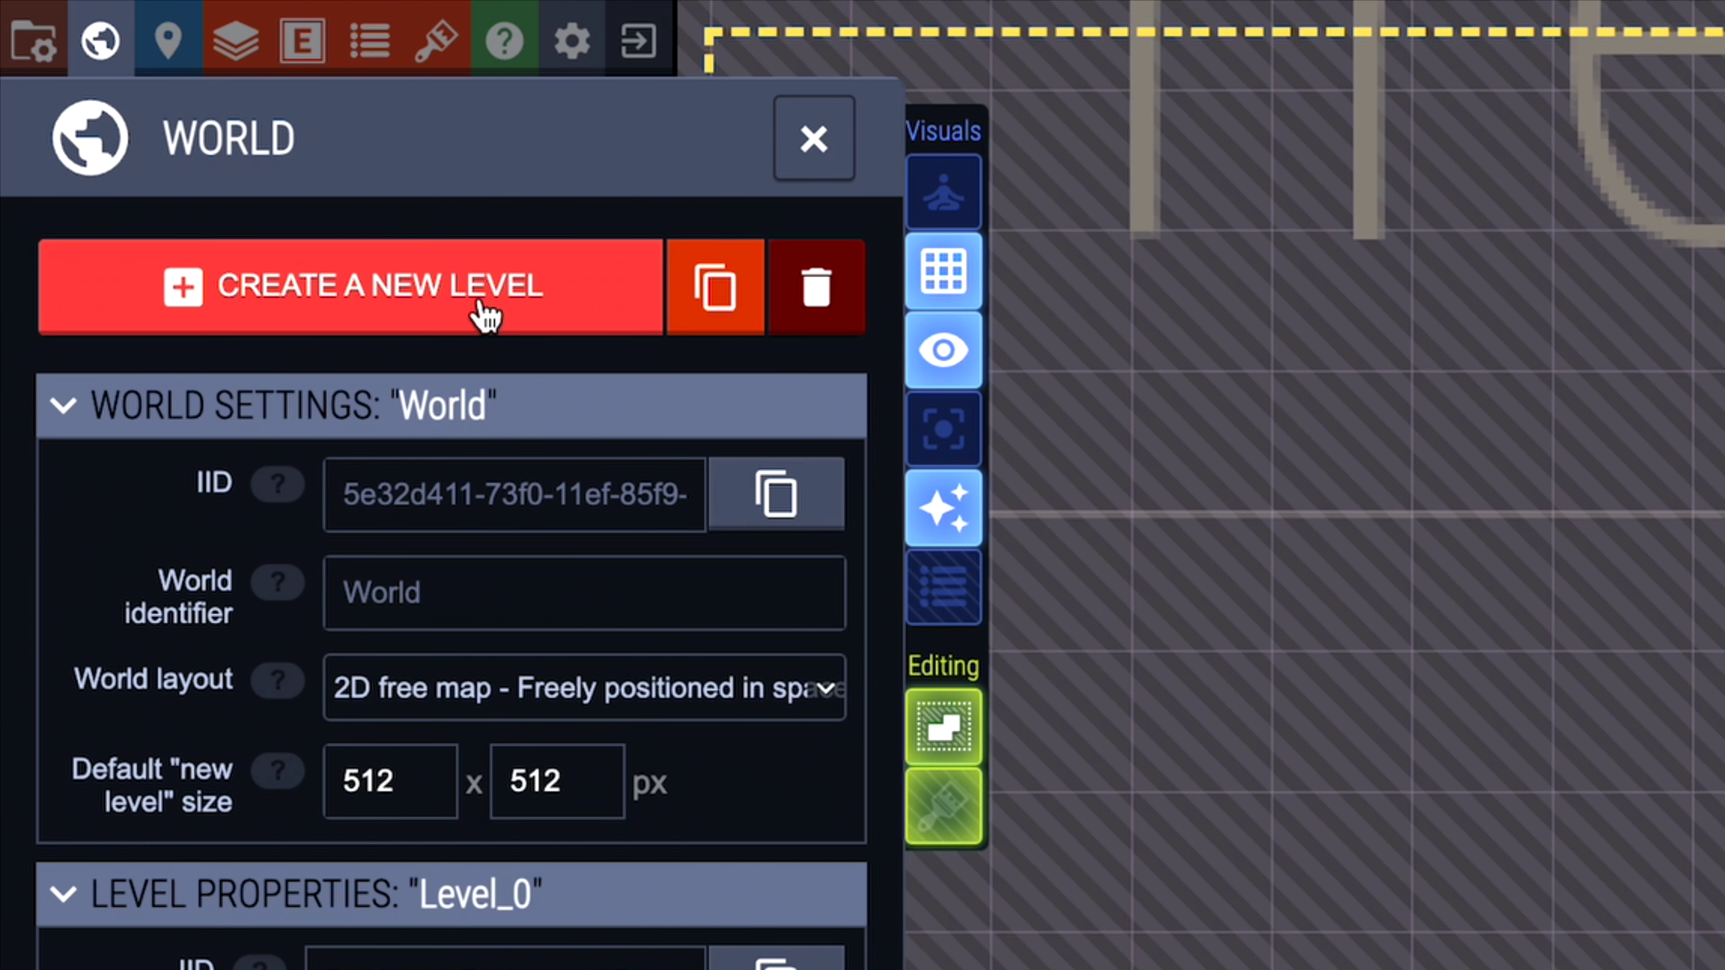
left_click(1485, 496)
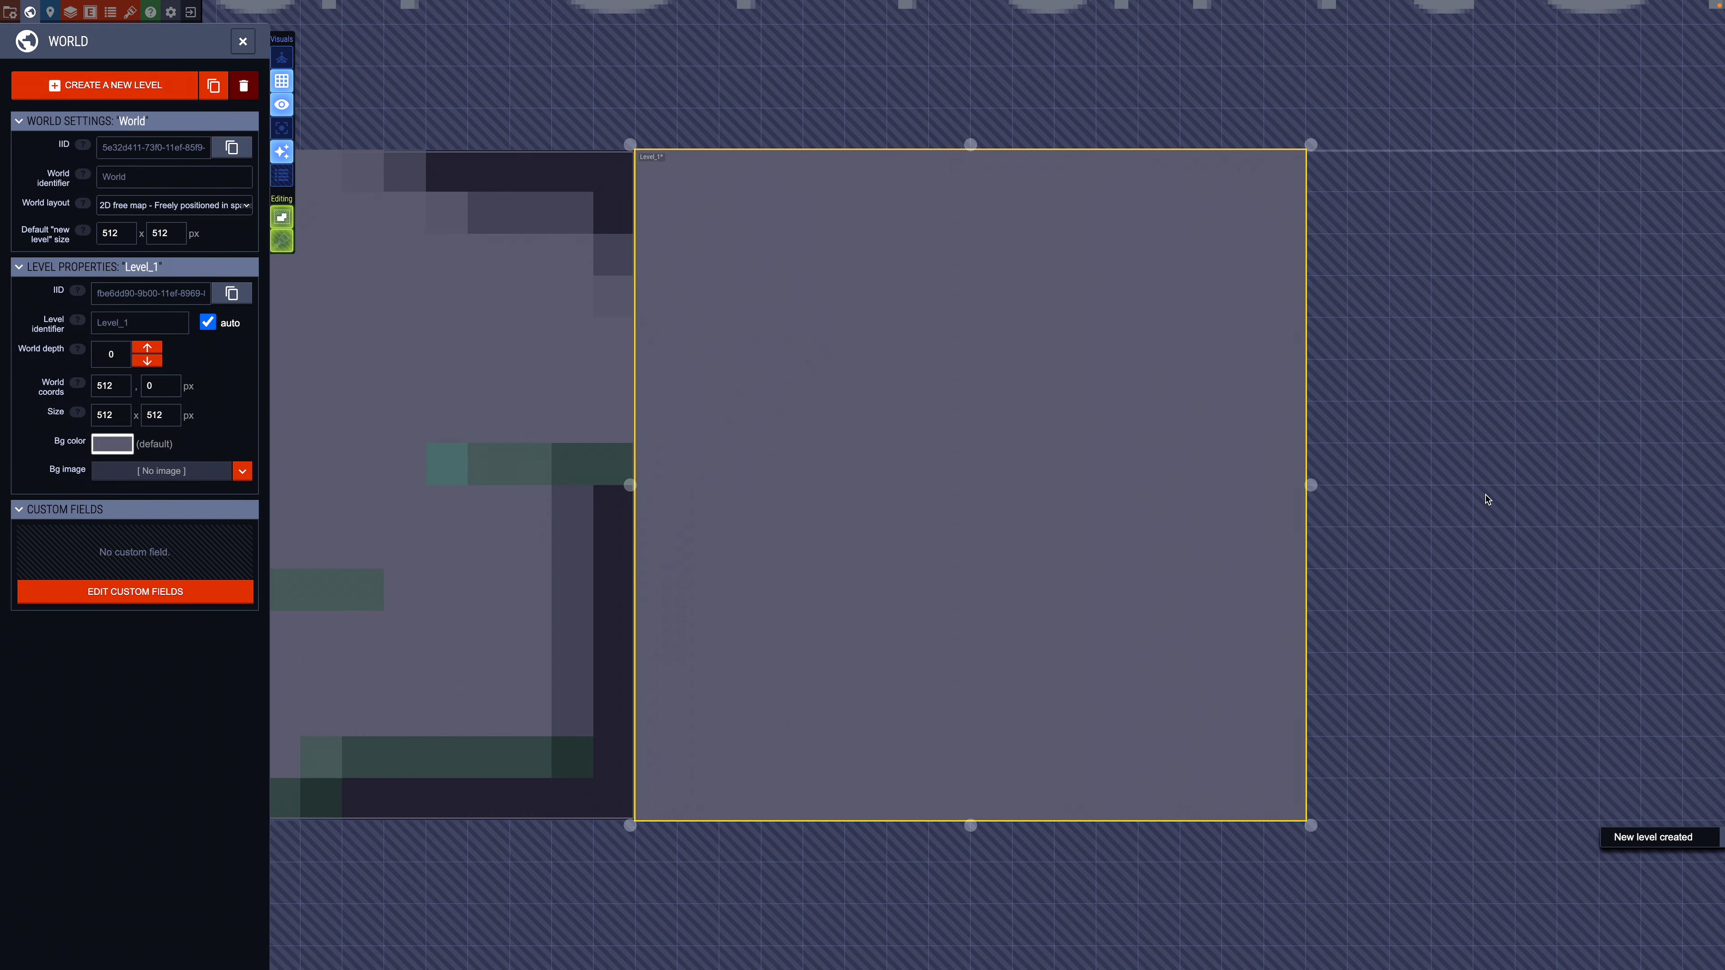
- Fill Level_1 with ground and carve a cavern stepping down from its left entrance, plus a wide separate chamber near the top
left_click(1082, 462)
mouse_move(678, 275)
left_mouse_down()
mouse_move(635, 330)
mouse_move(640, 417)
mouse_move(823, 418)
left_mouse_up()
left_click_drag(686, 477, 724, 558, "shift")
left_click_drag(762, 595, 809, 733, "shift")
right_click_drag(771, 528, 812, 555)
right_click_drag(857, 735, 993, 740, "shift")
right_click_drag(950, 687, 857, 599, "shift")
mouse_move(857, 237)
right_mouse_down("shift")
mouse_move(1020, 292)
mouse_move(1173, 287)
right_mouse_up("shift")
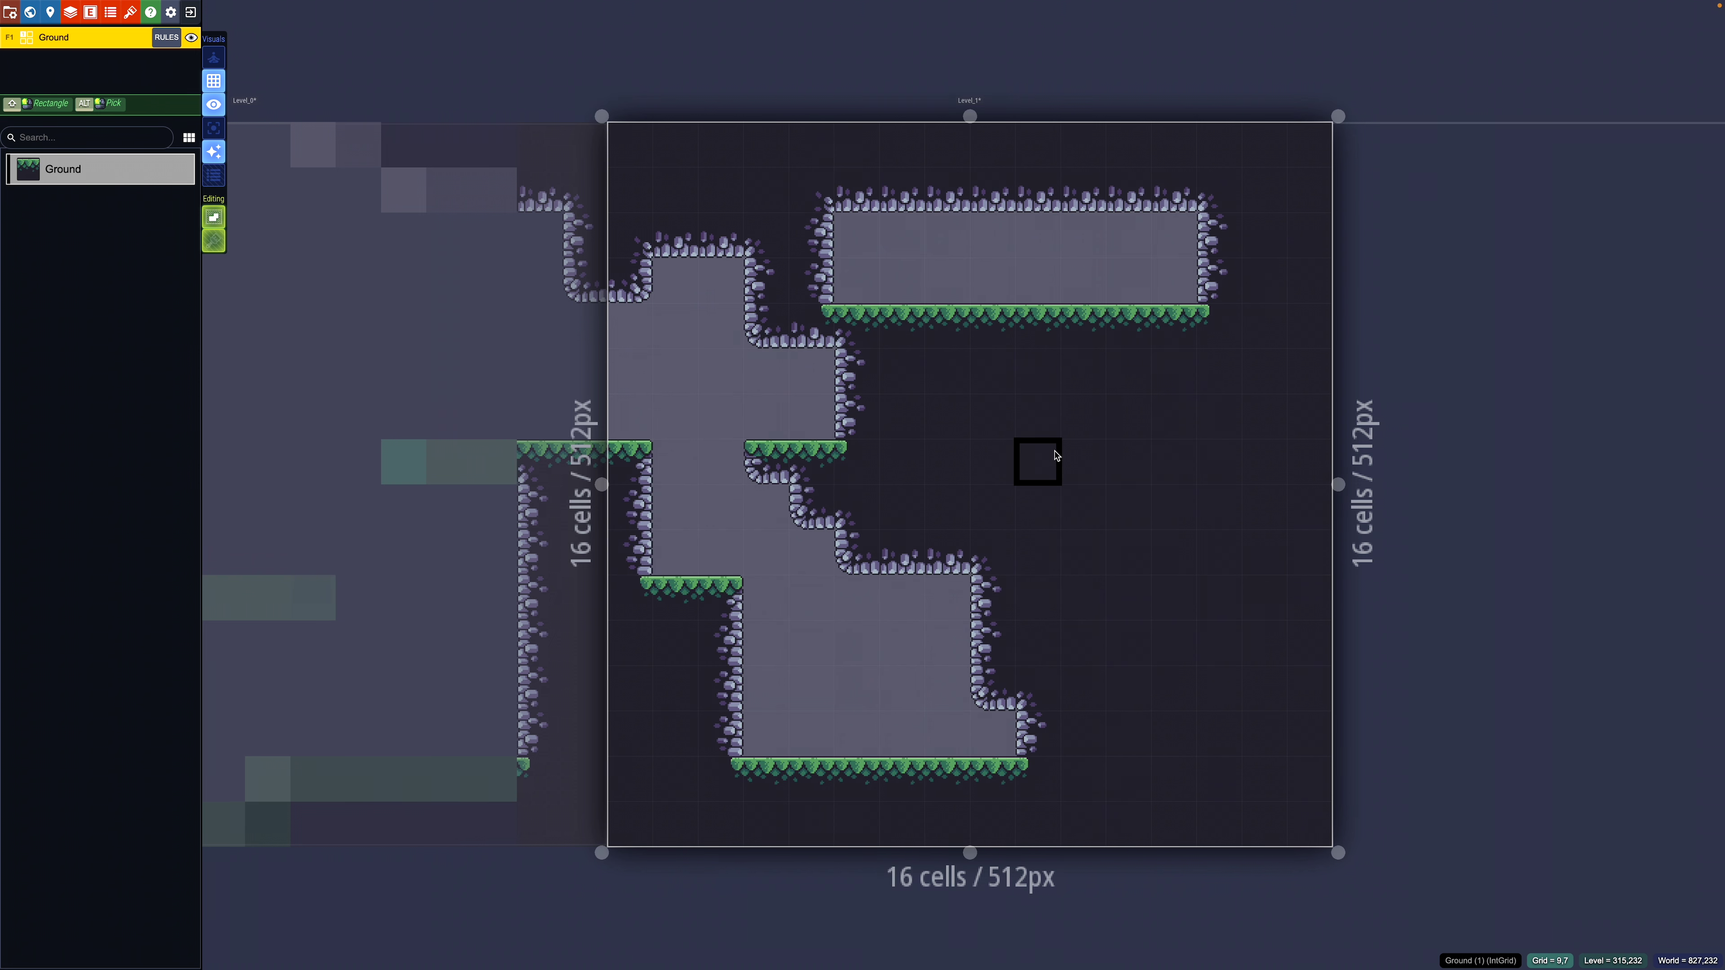
- Carve a tall chamber in Level_1's right half, joined to the lower cavern, with stepped ledges and an exit through the right edge
mouse_move(1084, 416)
left_mouse_down()
mouse_move(1082, 505)
mouse_move(1235, 545)
mouse_move(1263, 413)
mouse_move(1125, 459)
mouse_move(1171, 463)
left_mouse_up()
left_click(1052, 733)
mouse_move(1052, 733)
left_mouse_down()
mouse_move(1174, 639)
mouse_move(1083, 685)
mouse_move(1087, 727)
left_mouse_up()
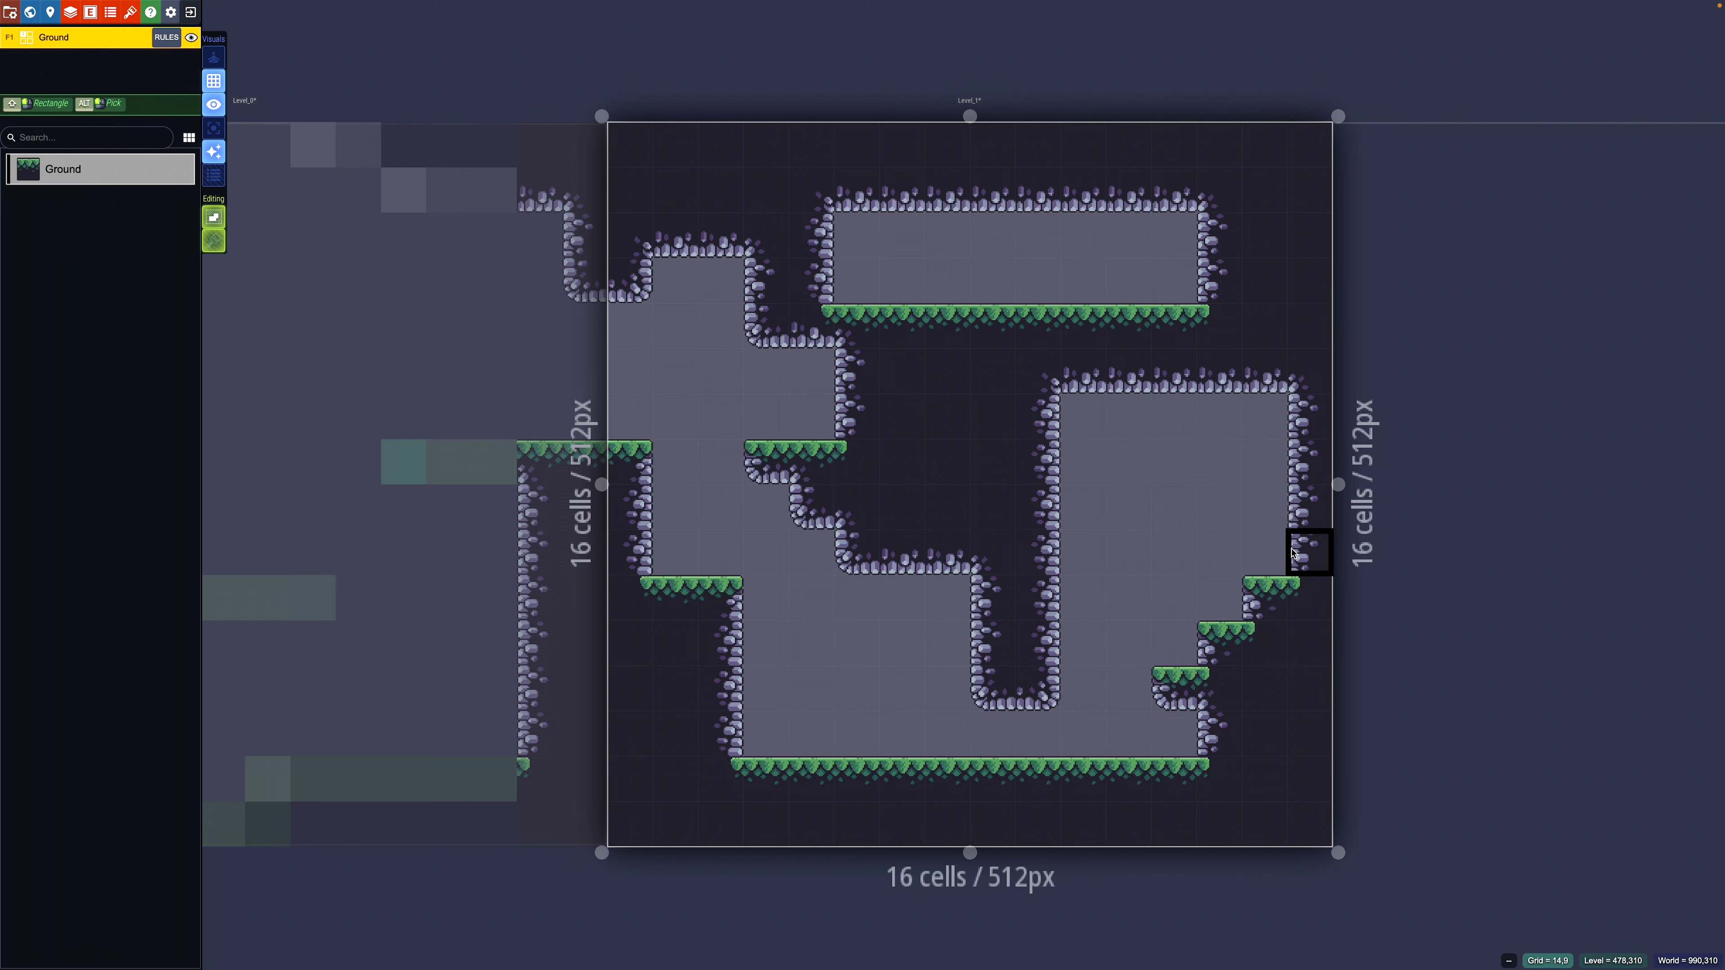
right_click_drag(1303, 556, 1309, 421)
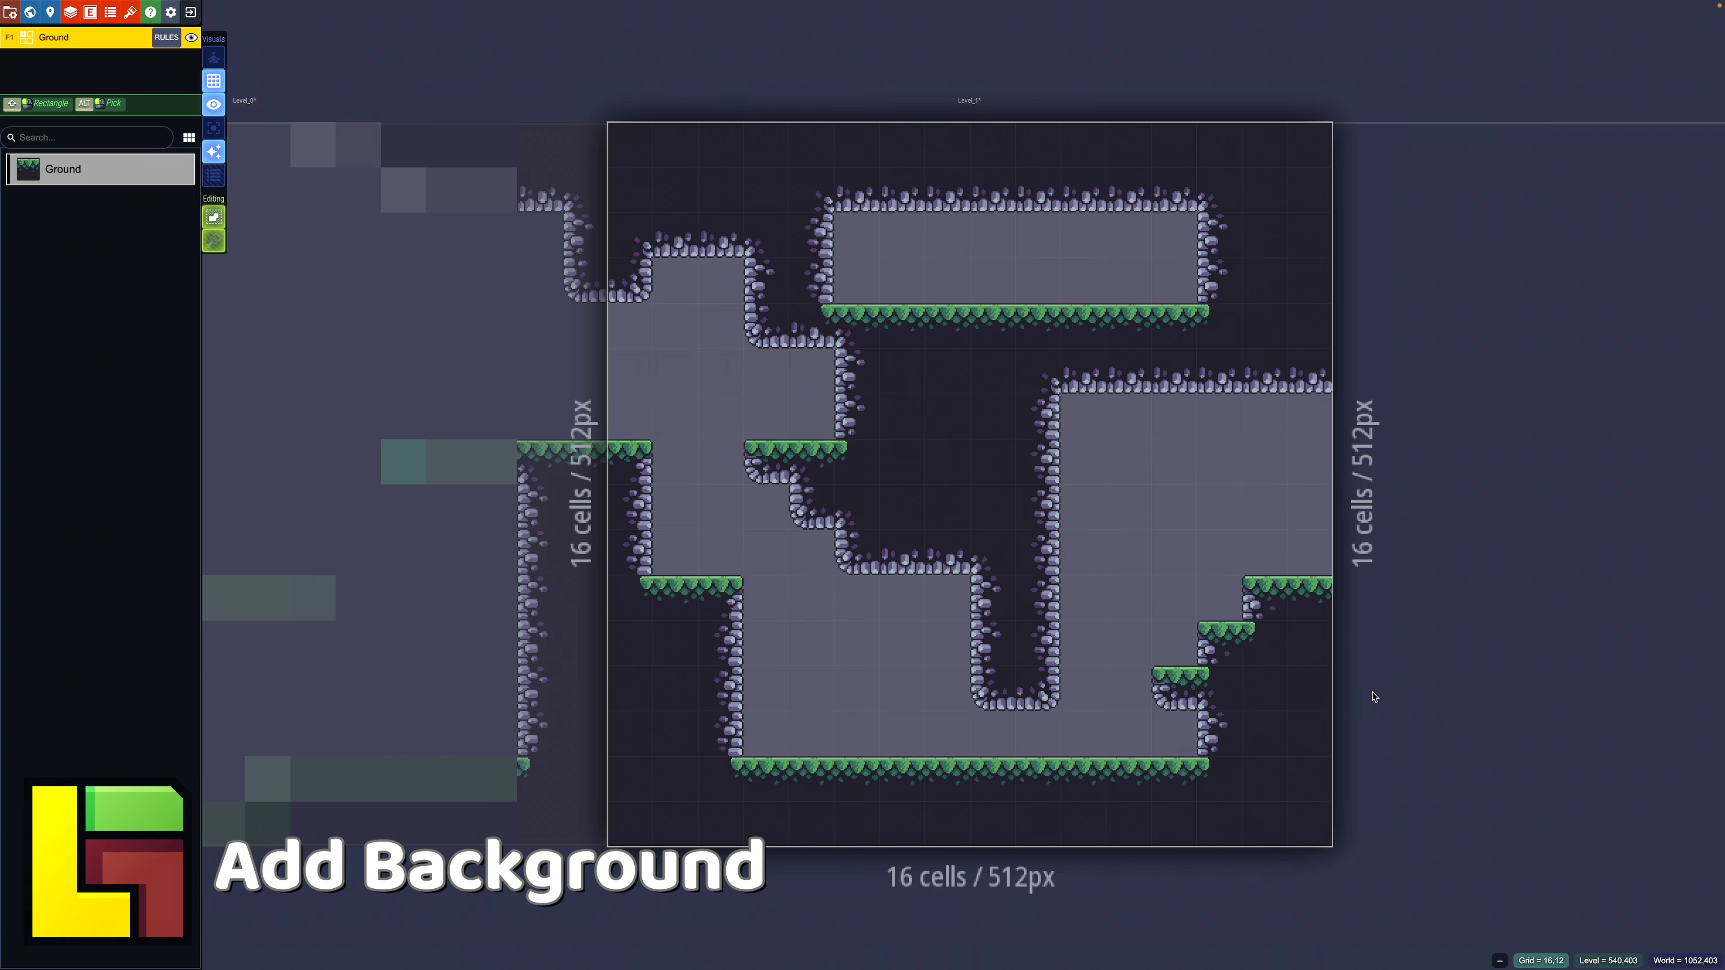
- Assign BG Image.png from Palm Tree Island's Sprites/Background folder as the background image of Level_1 and Level_0
key("shift+w")
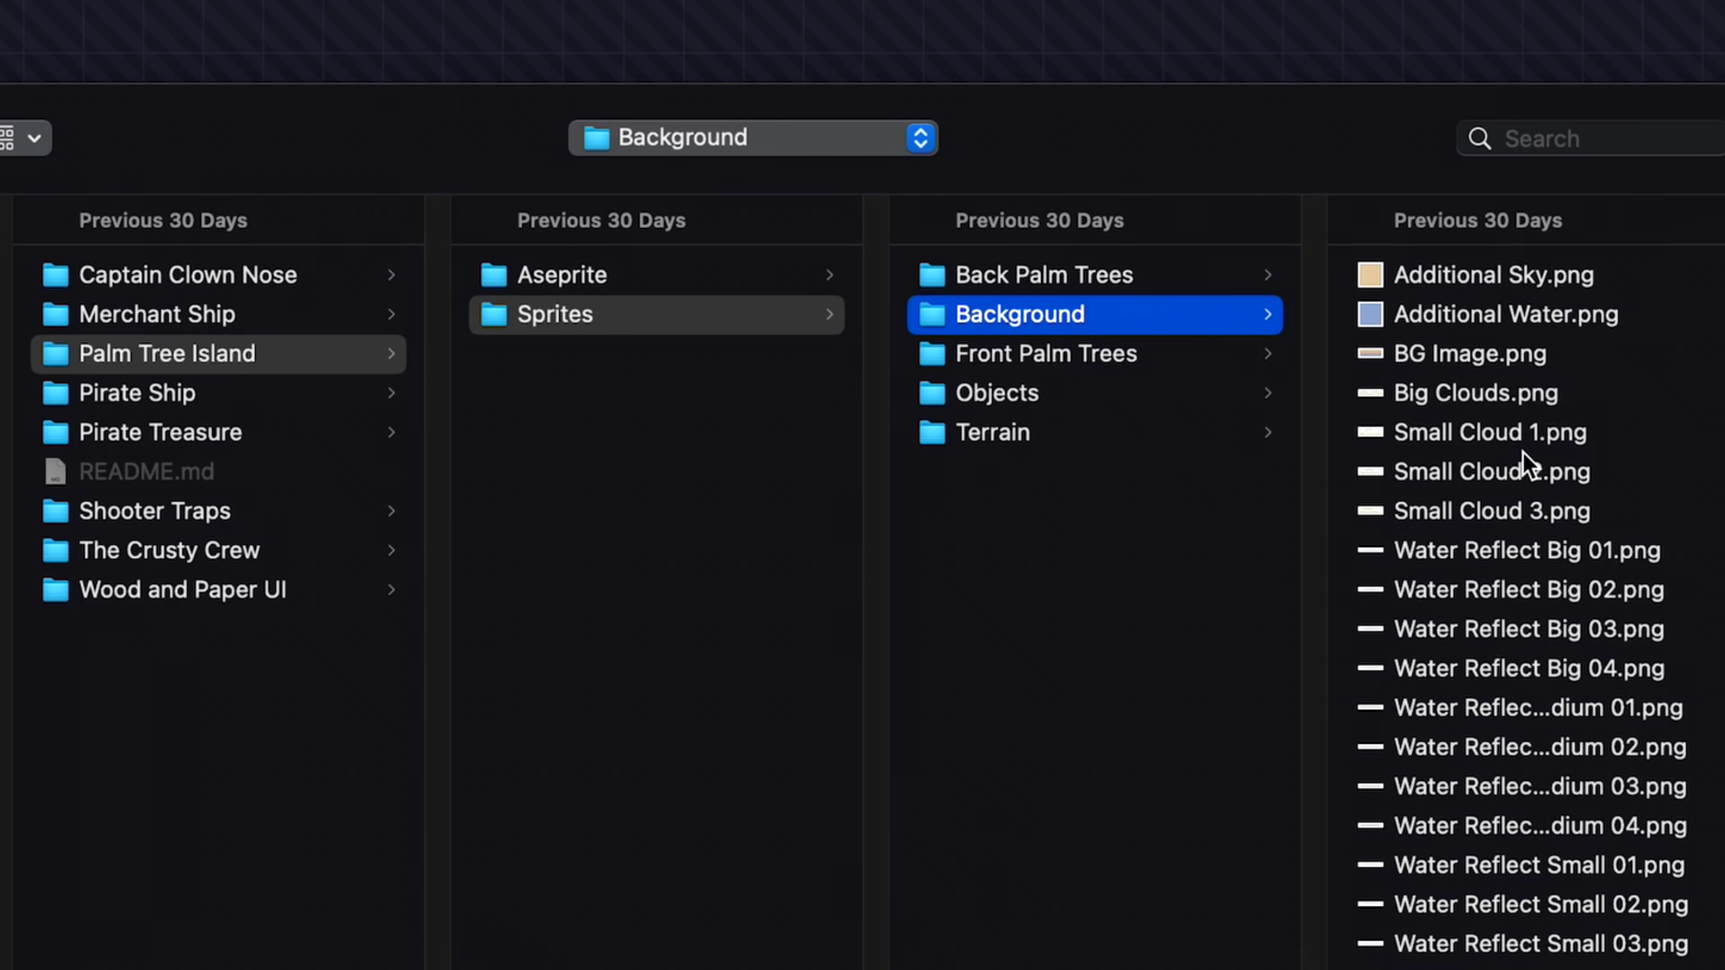
left_click(1548, 354)
key("Return")
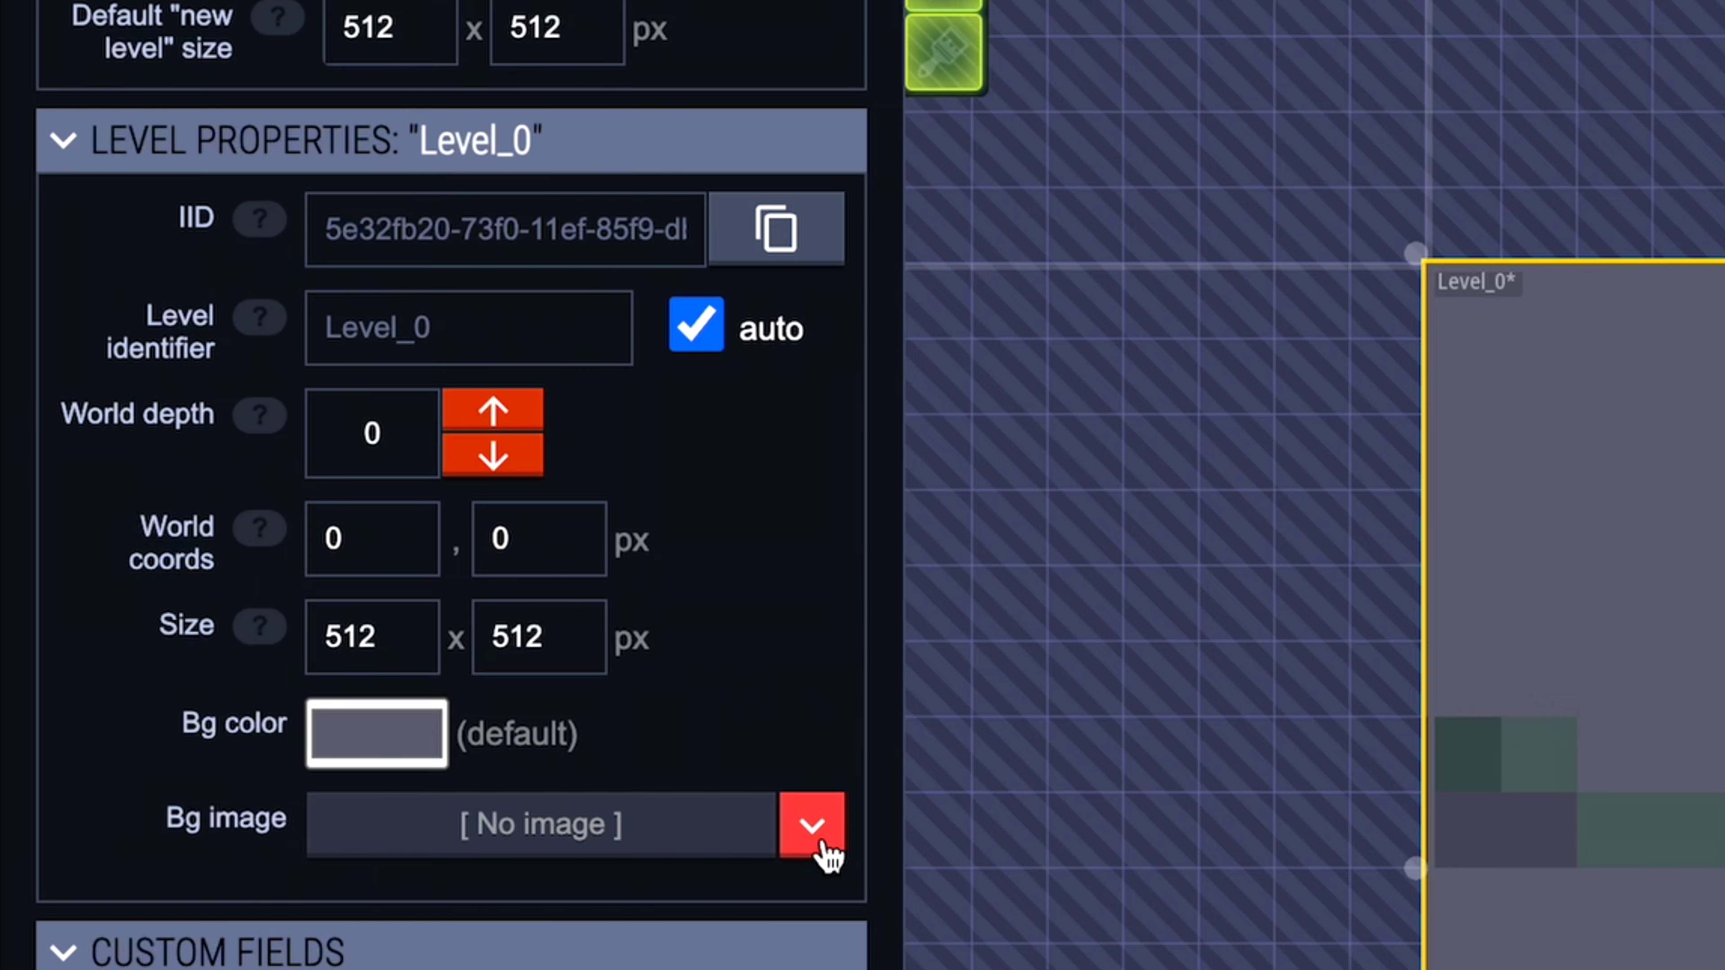
left_click(812, 826)
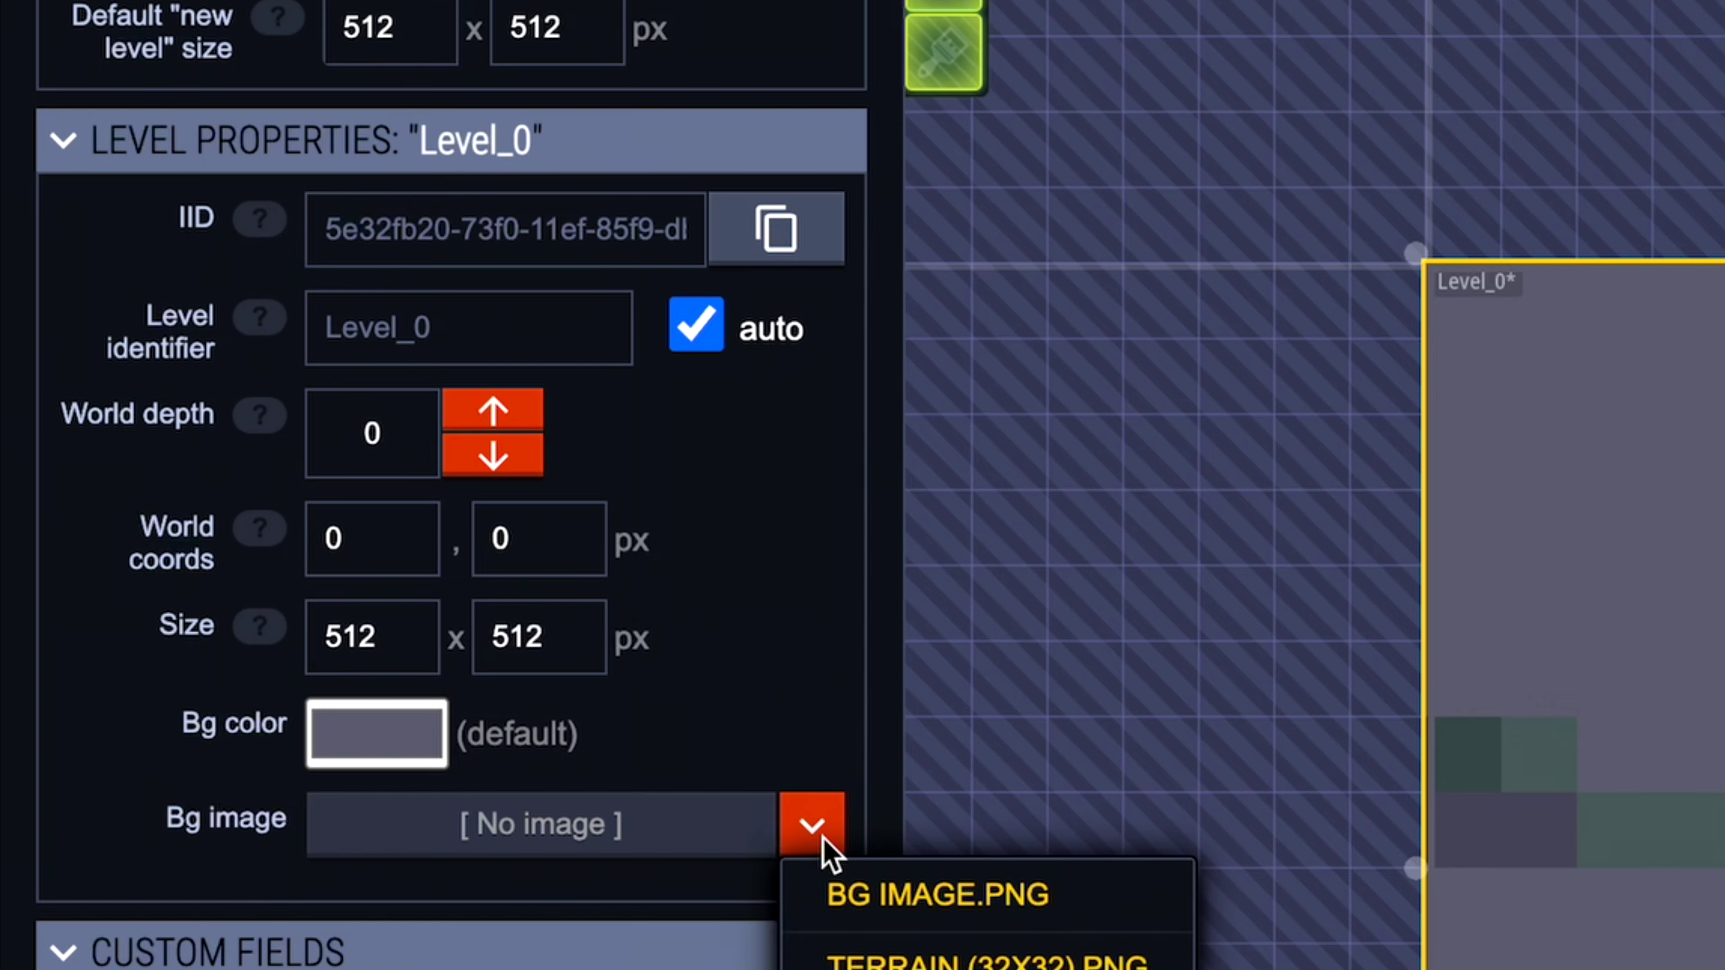
left_click(1157, 904)
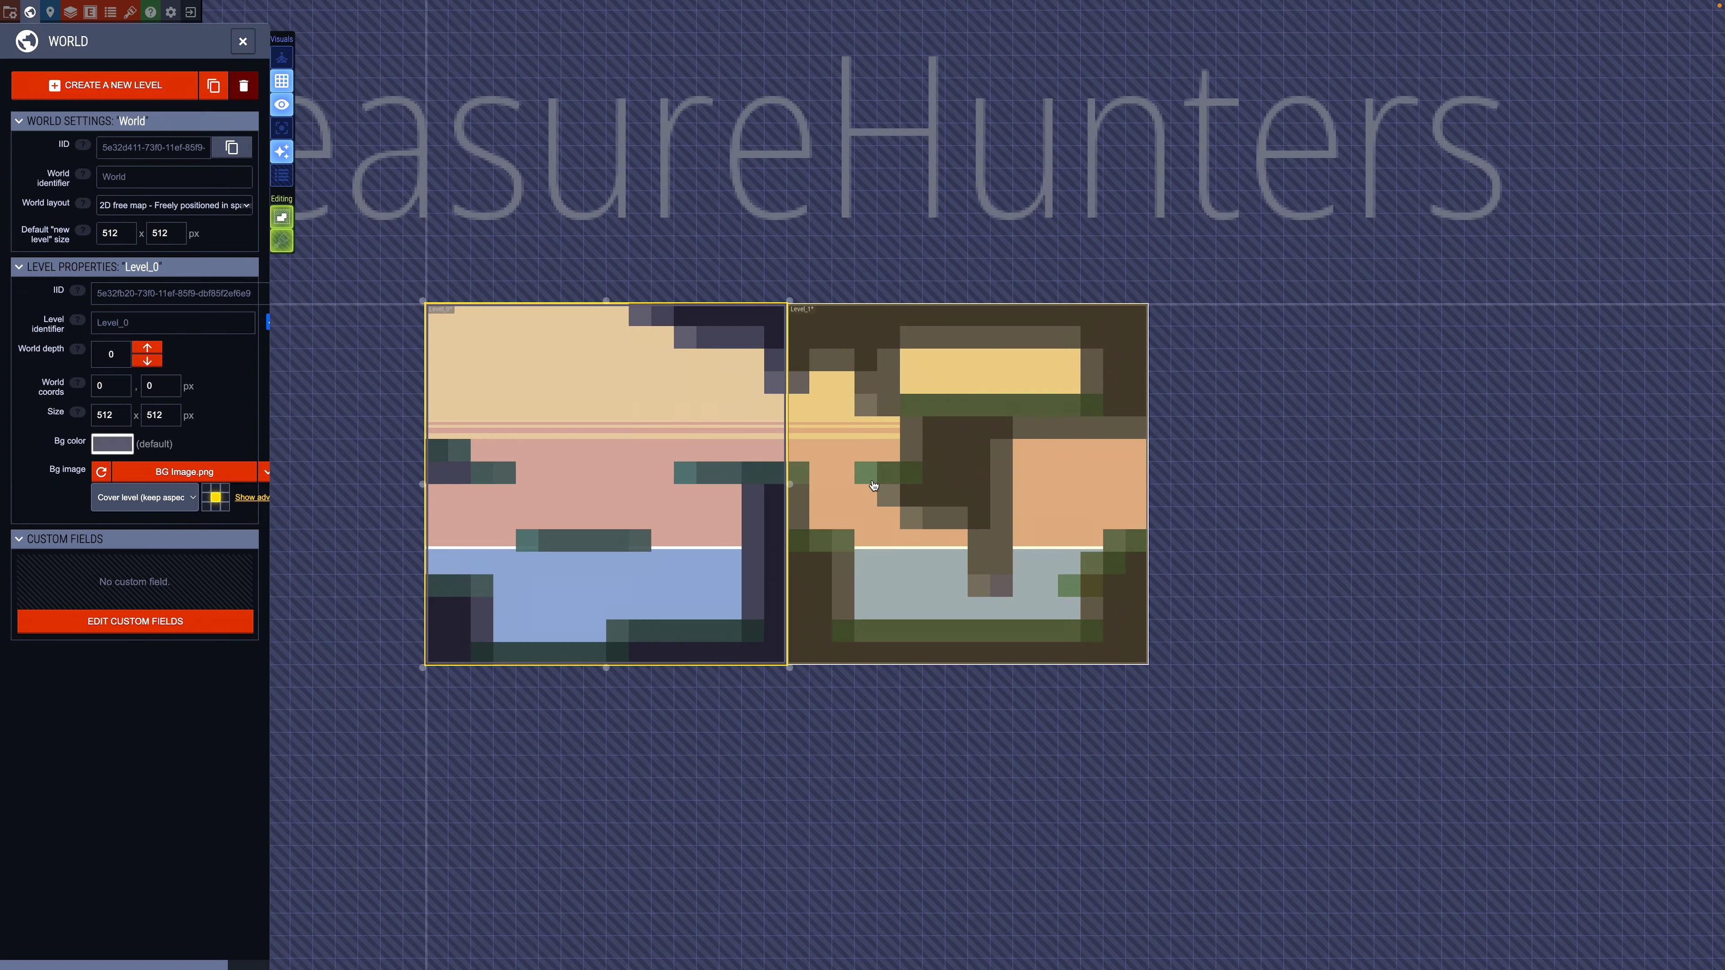
- Try the Not scaled and Fit inside modes on Level_0's background image, and return it to Cover level (keep aspect ratio)
key("c")
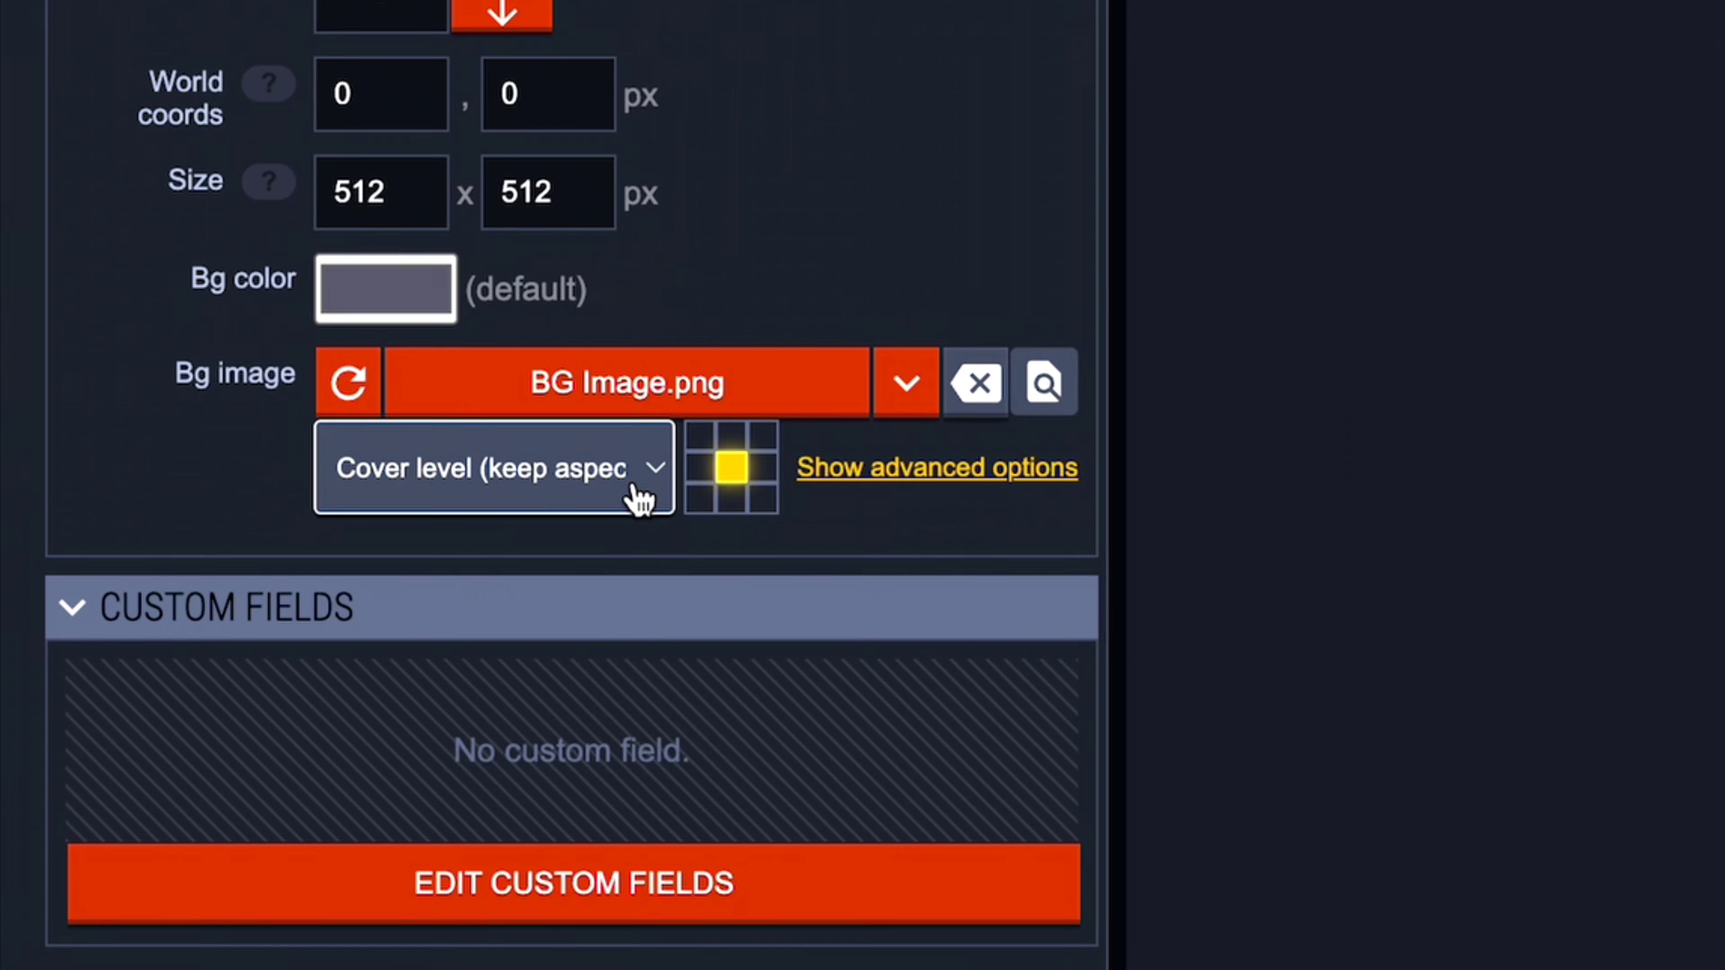
left_click(193, 316)
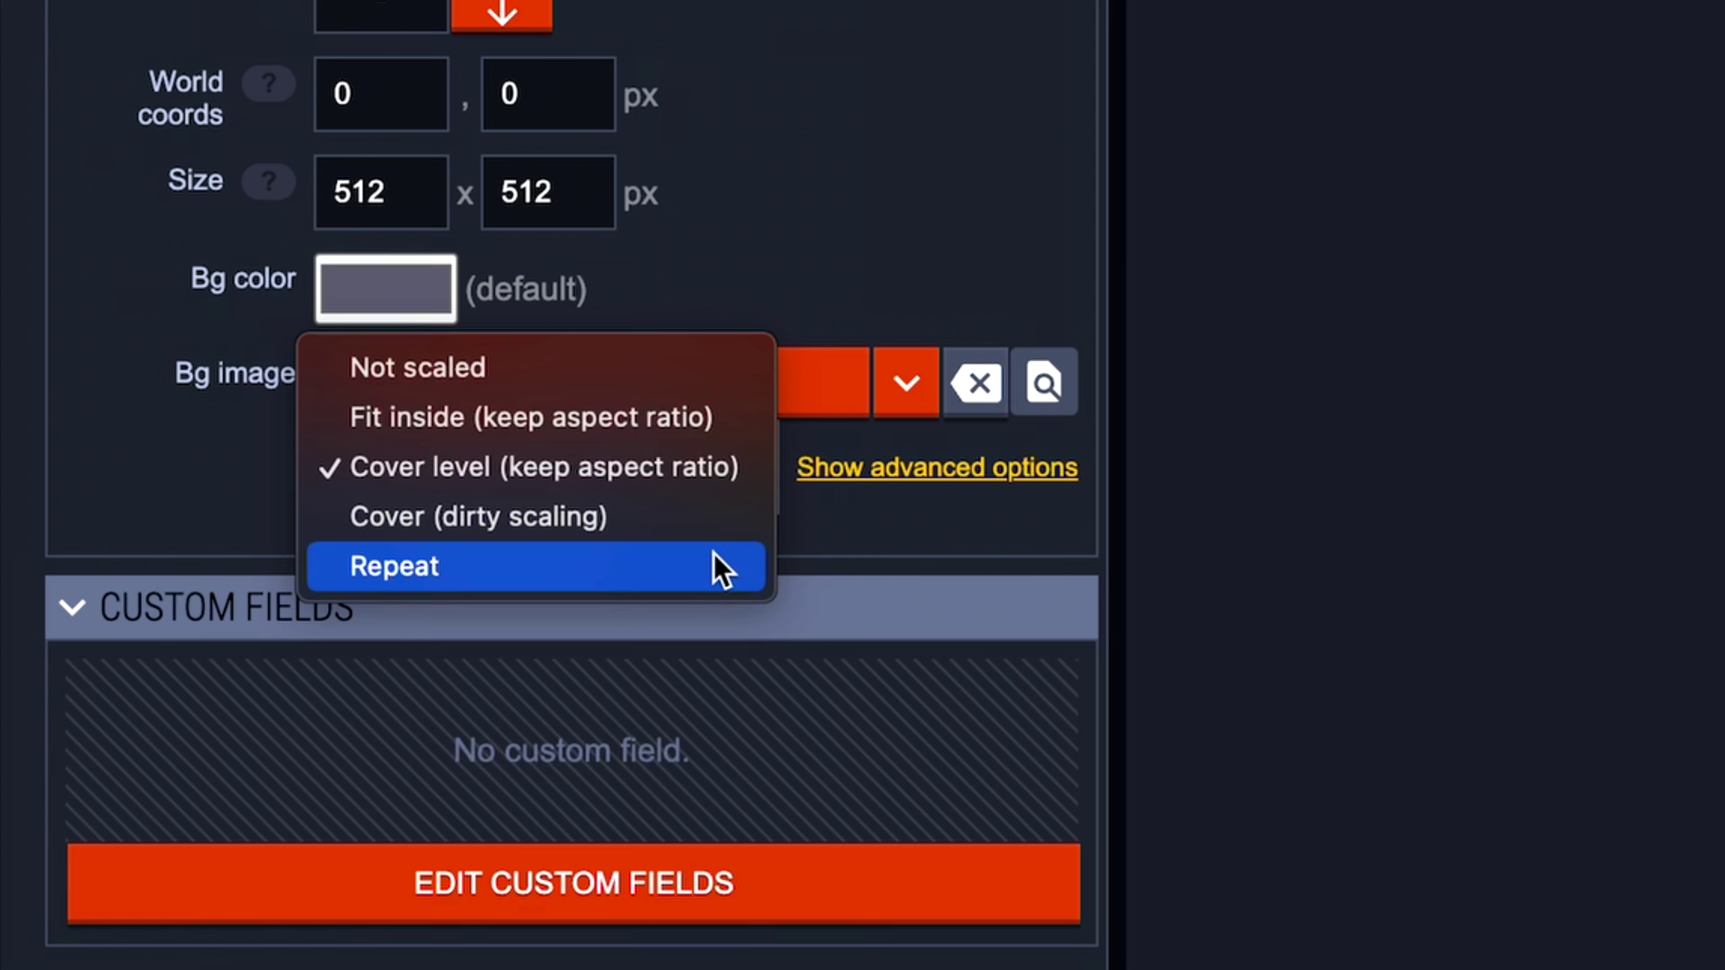
left_click(830, 554)
left_click(604, 451)
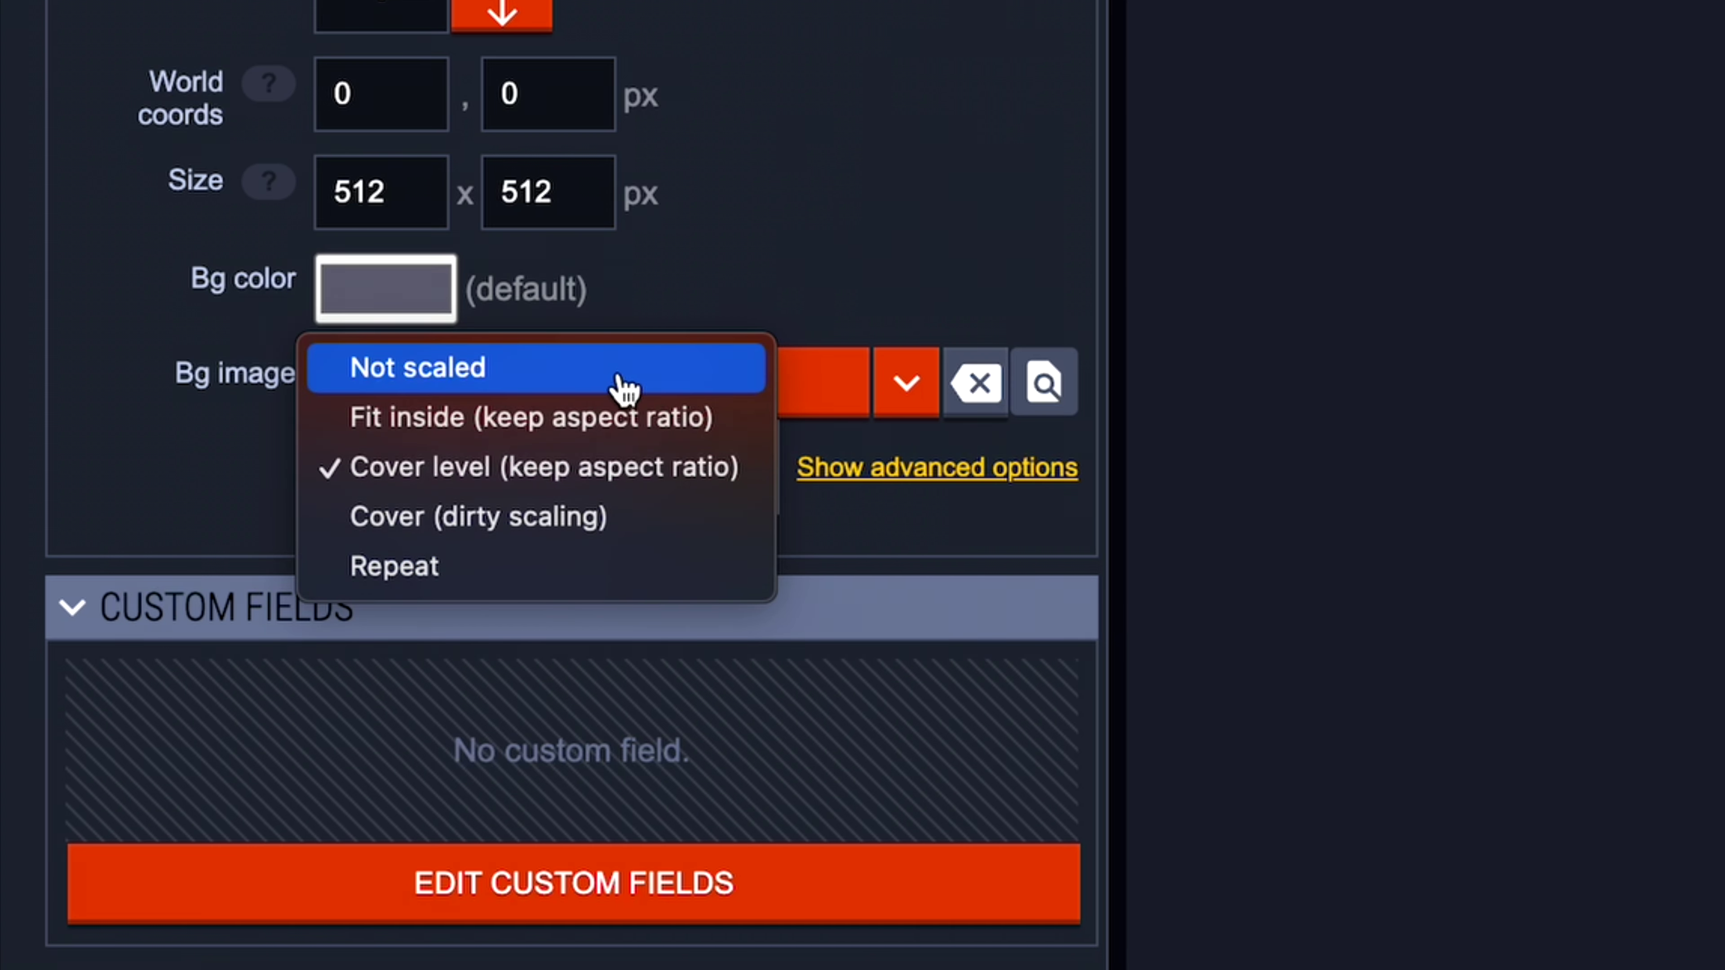
left_click(624, 389)
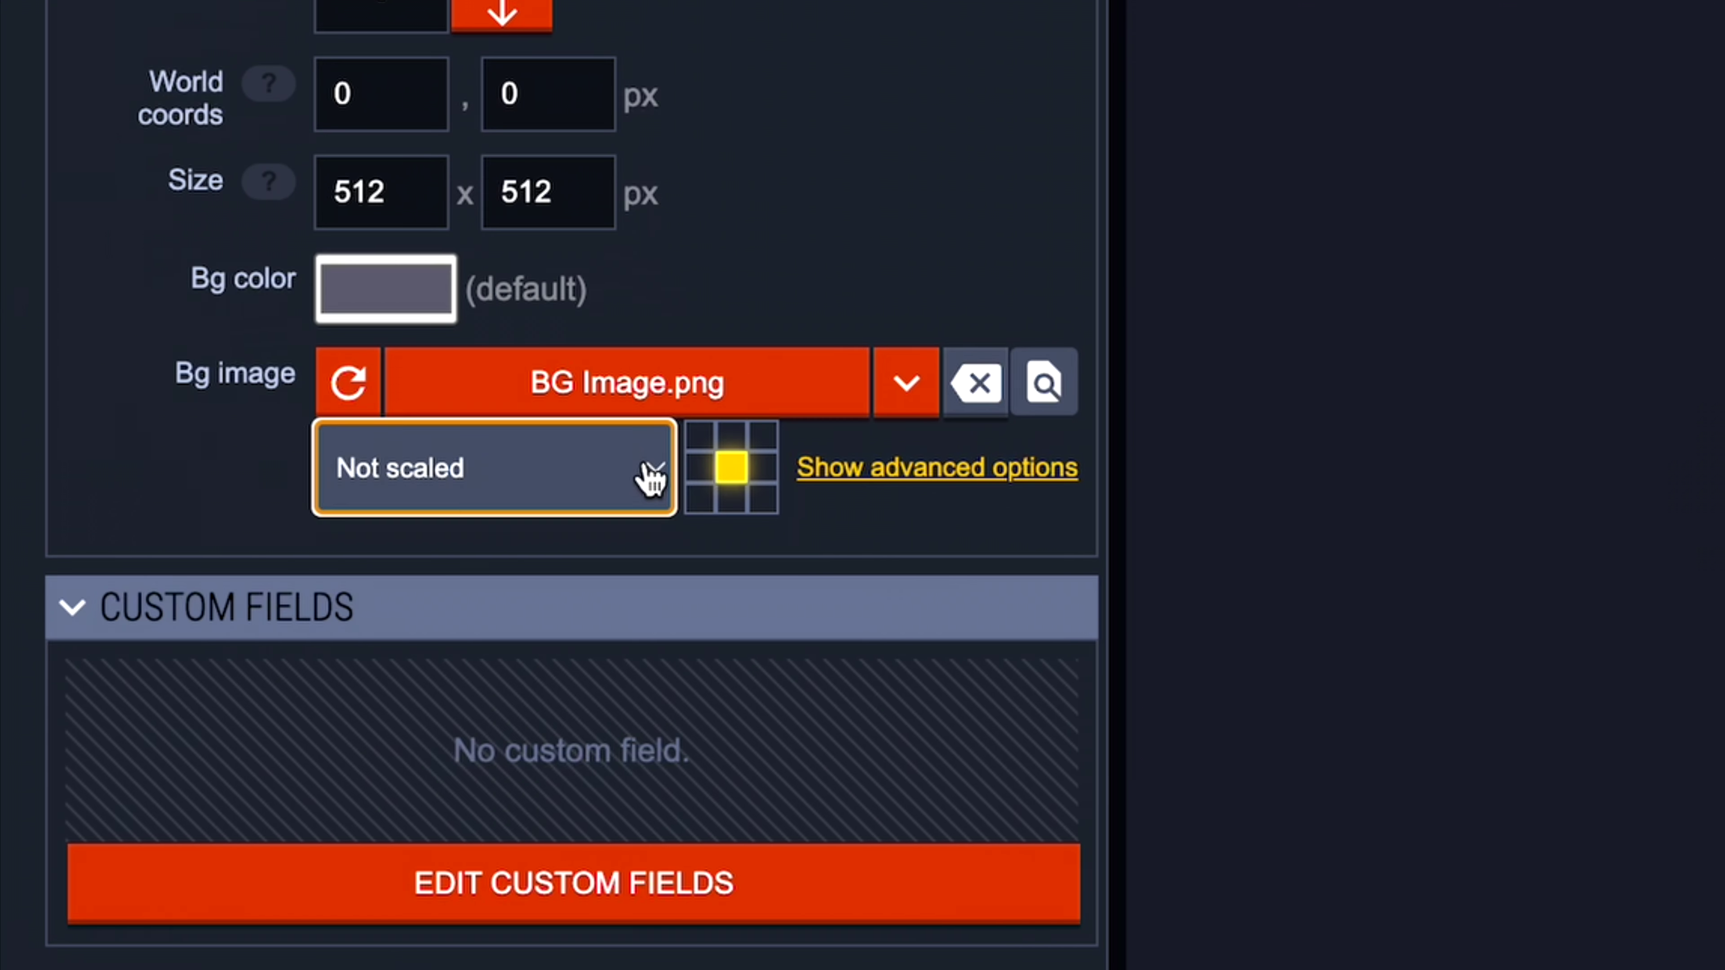
left_click(194, 315)
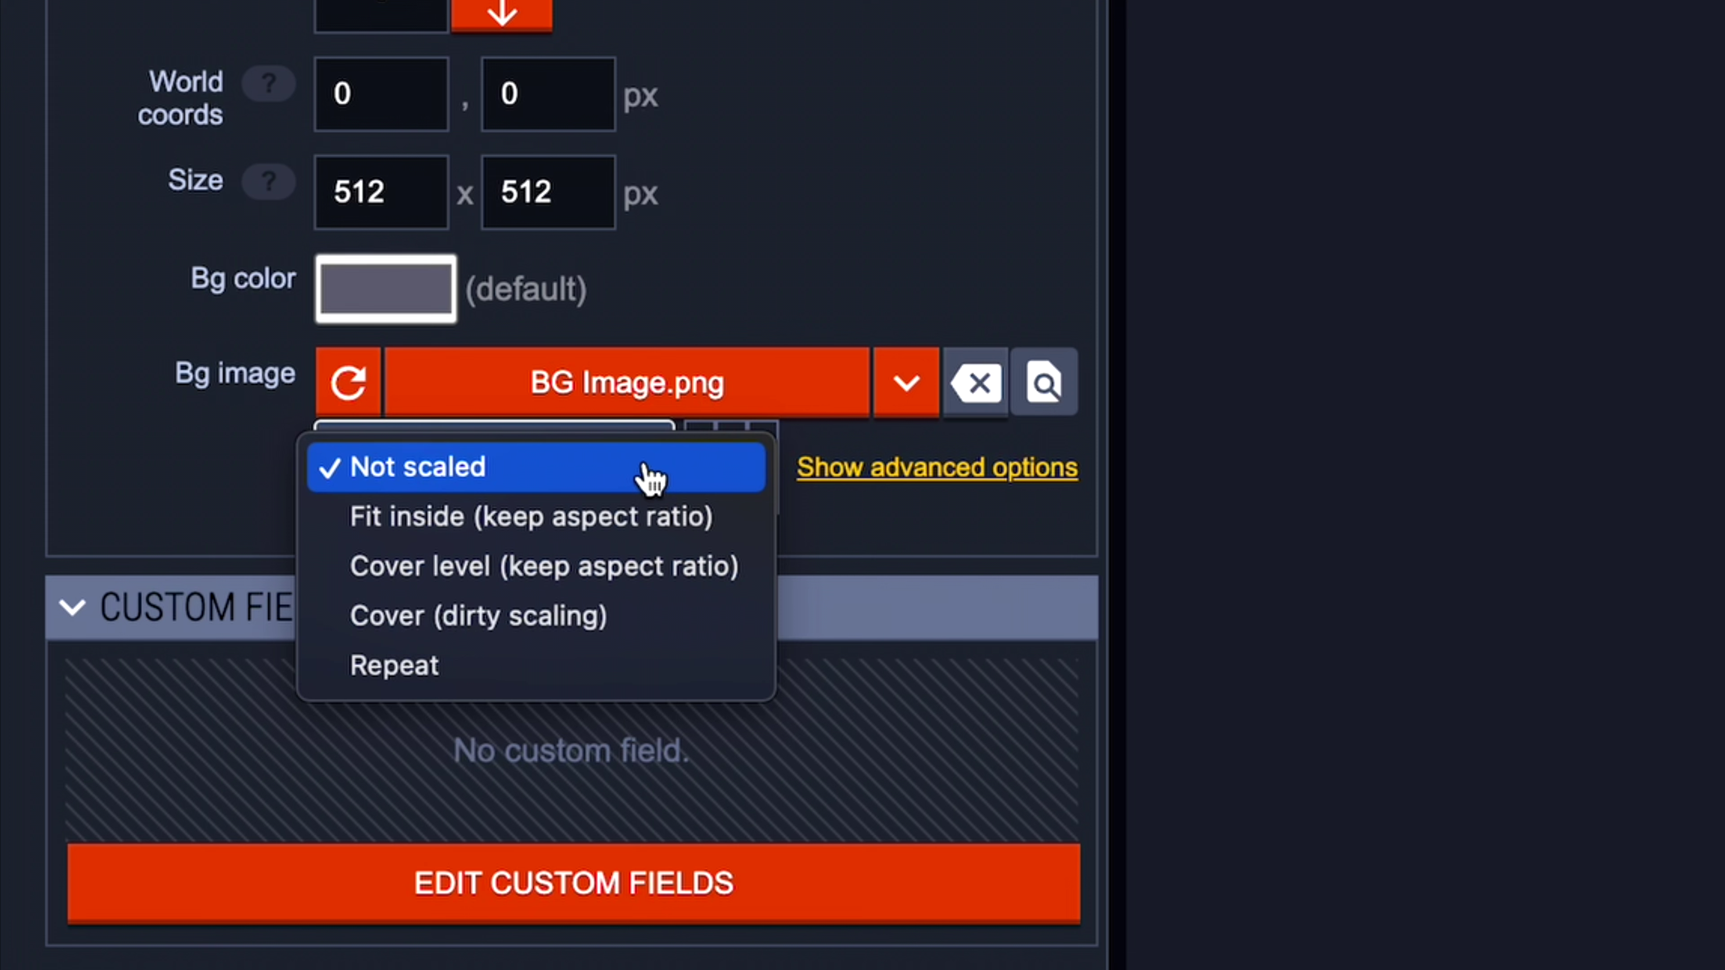
left_click(699, 520)
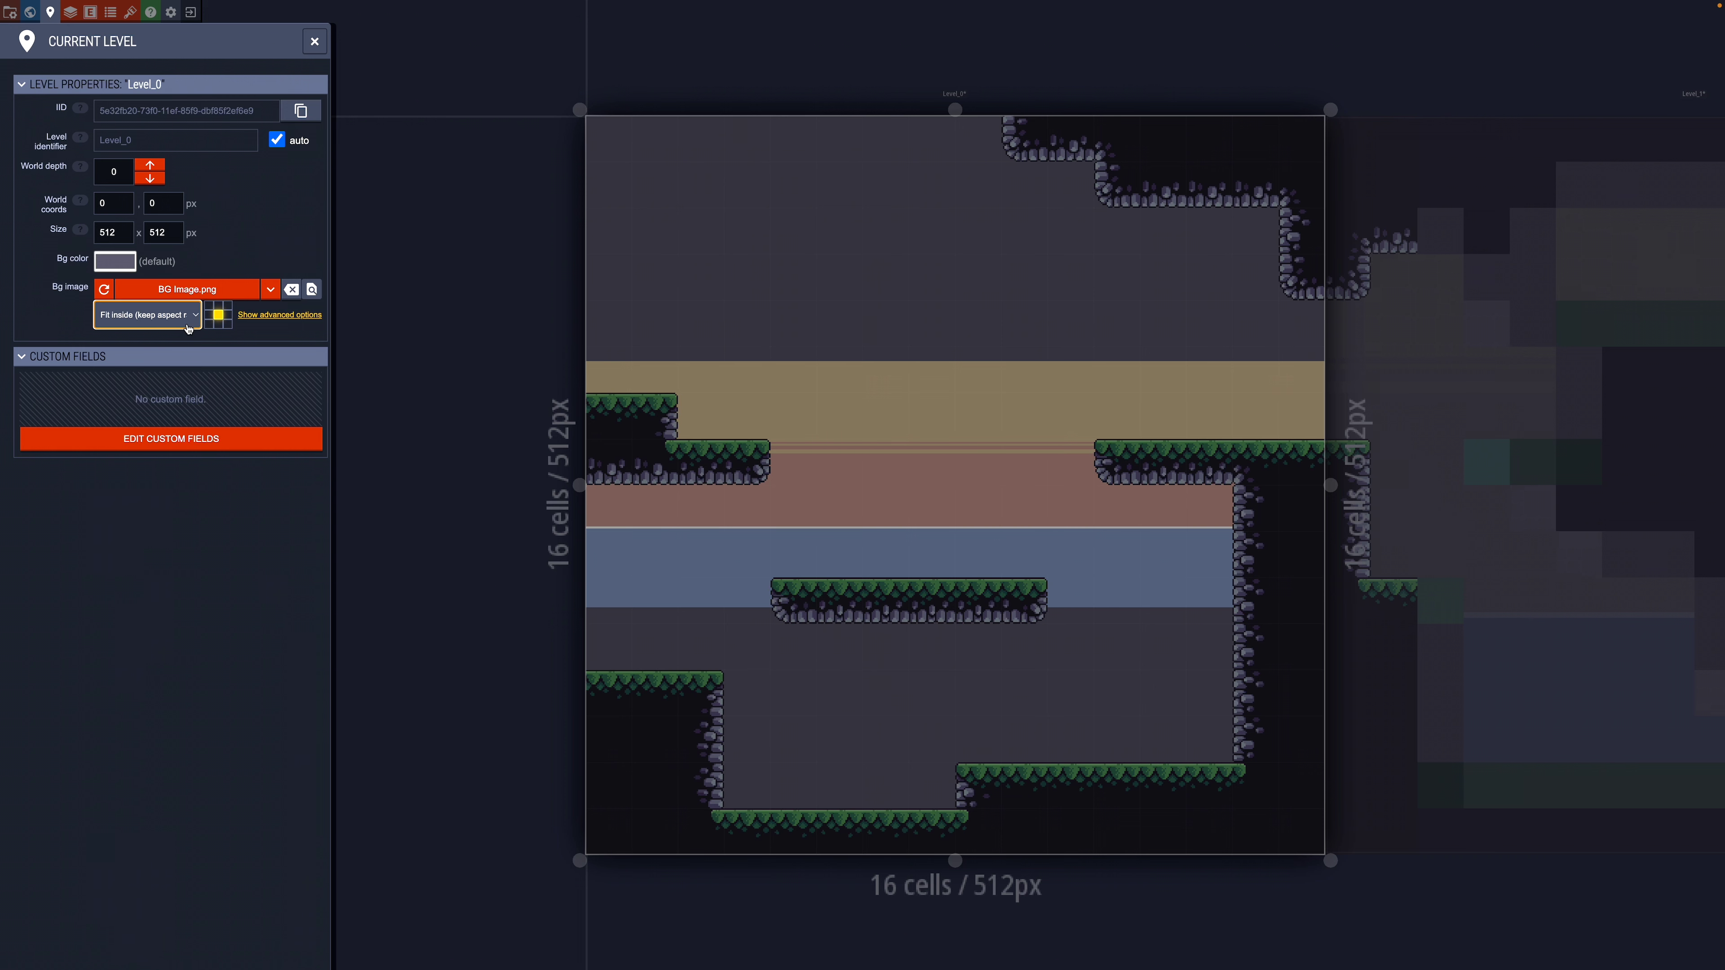
left_click(189, 325)
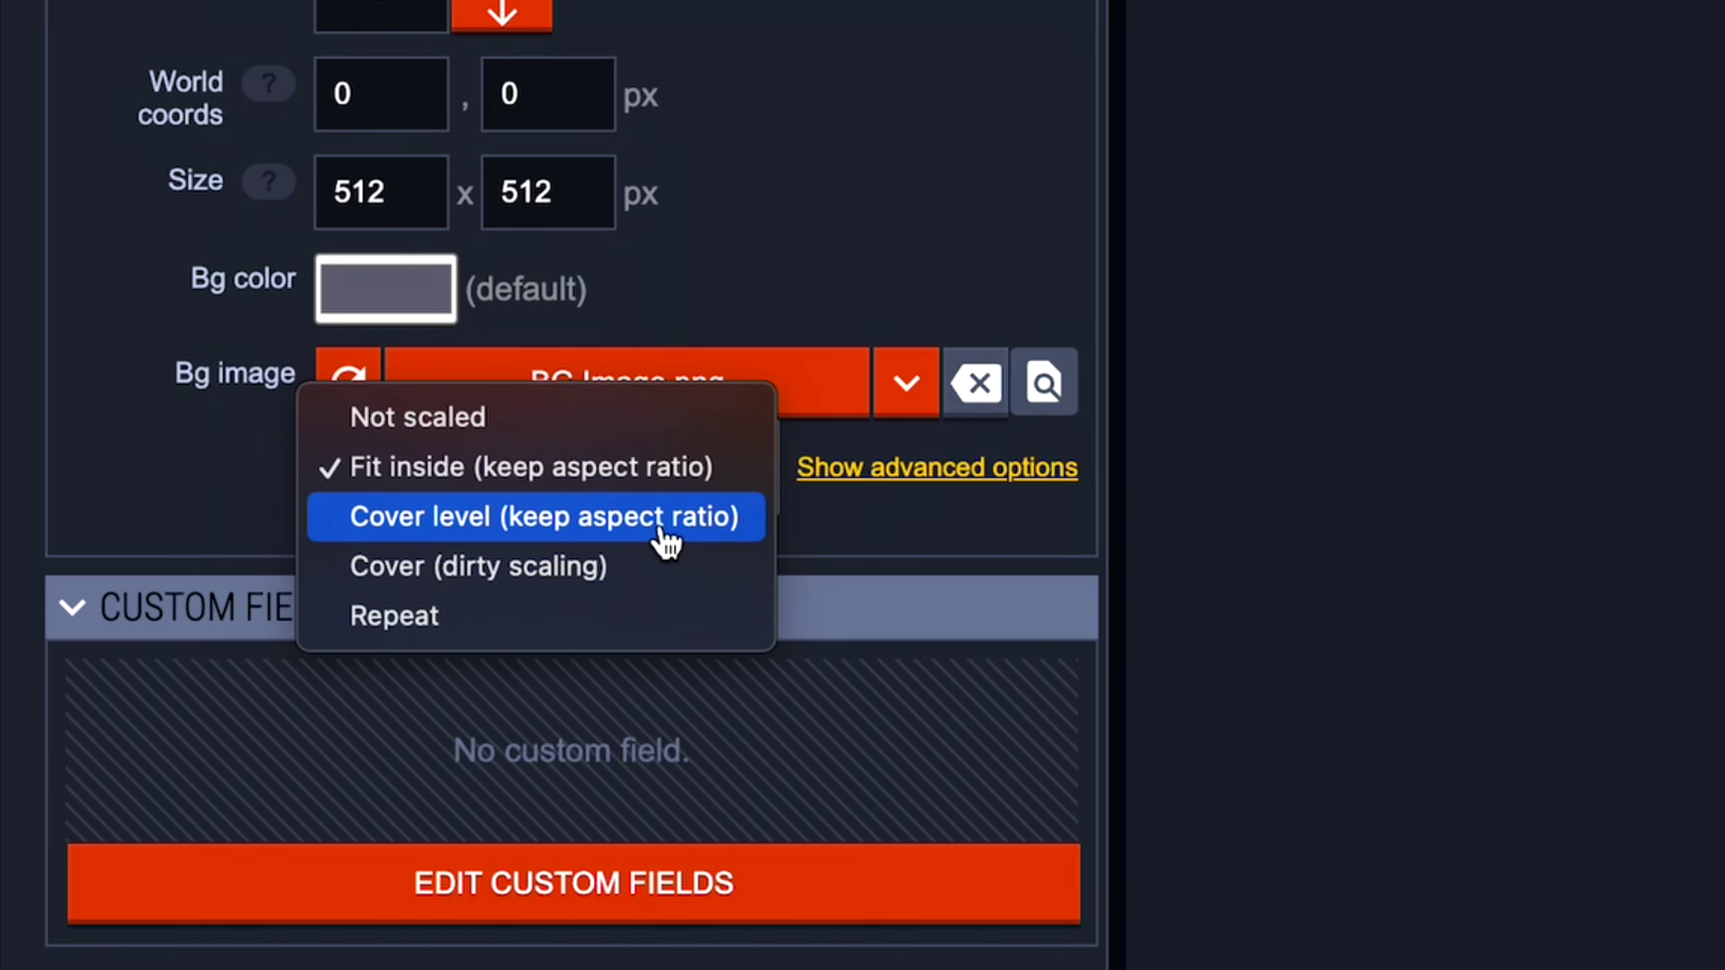
left_click(660, 530)
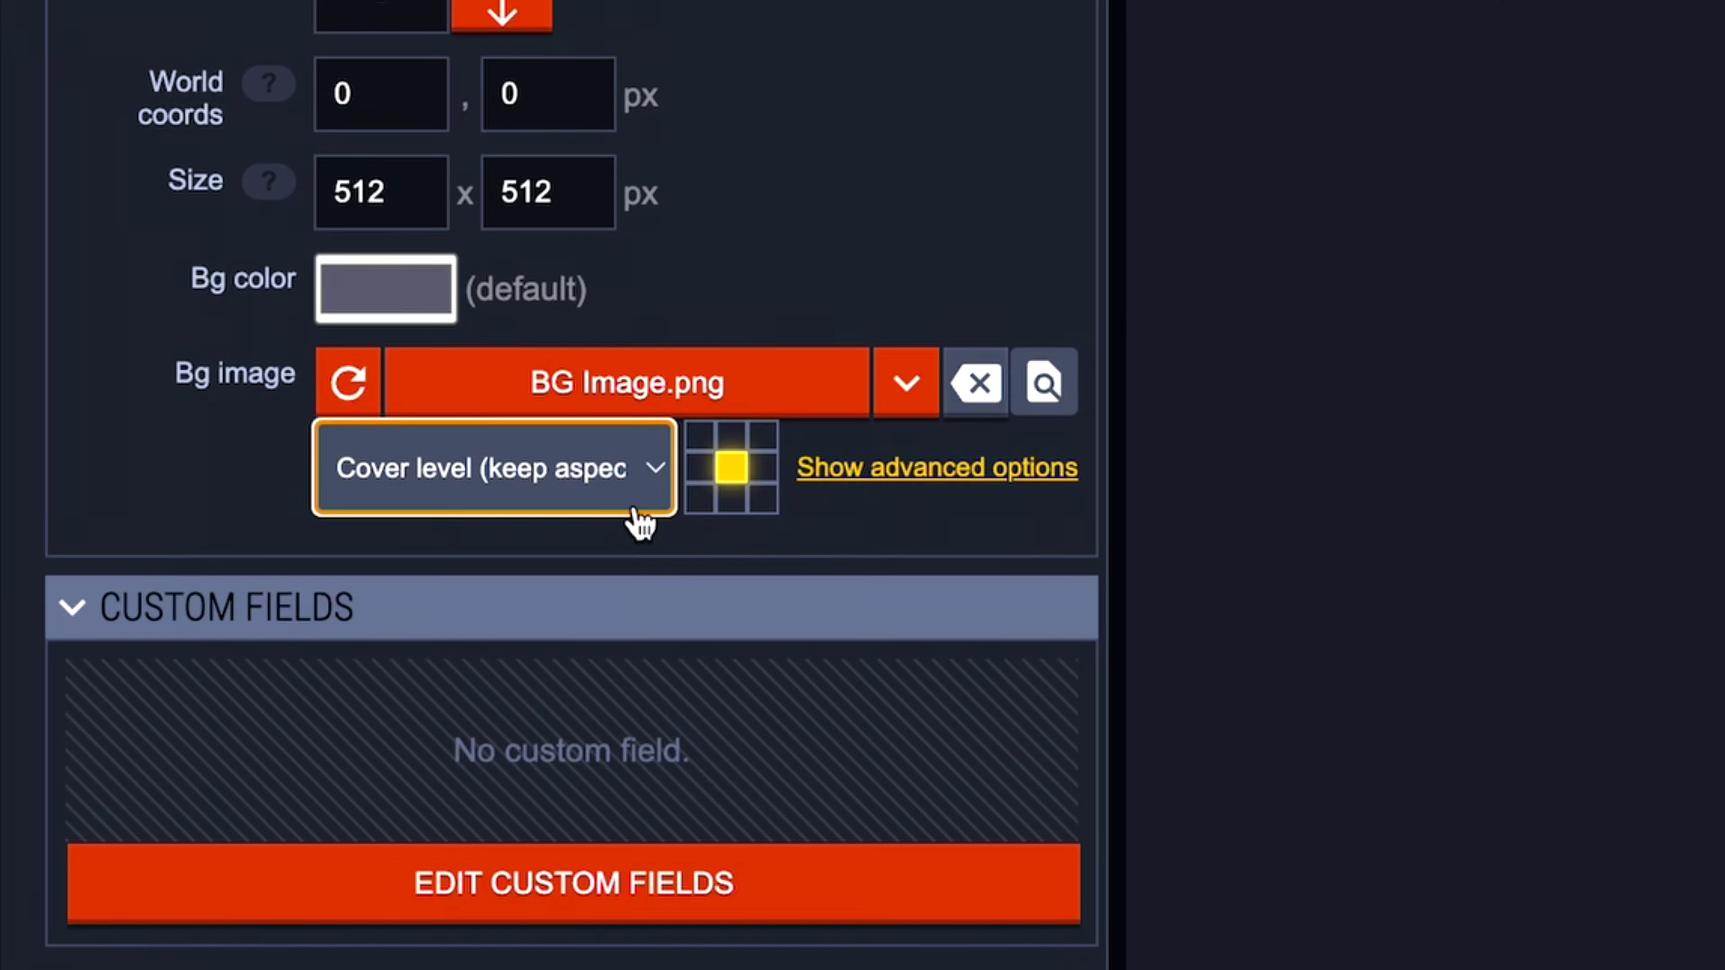
- Try the Cover (dirty scaling) and Repeat modes on Level_0's background image, and return it to Cover level (keep aspect ratio)
left_click(193, 322)
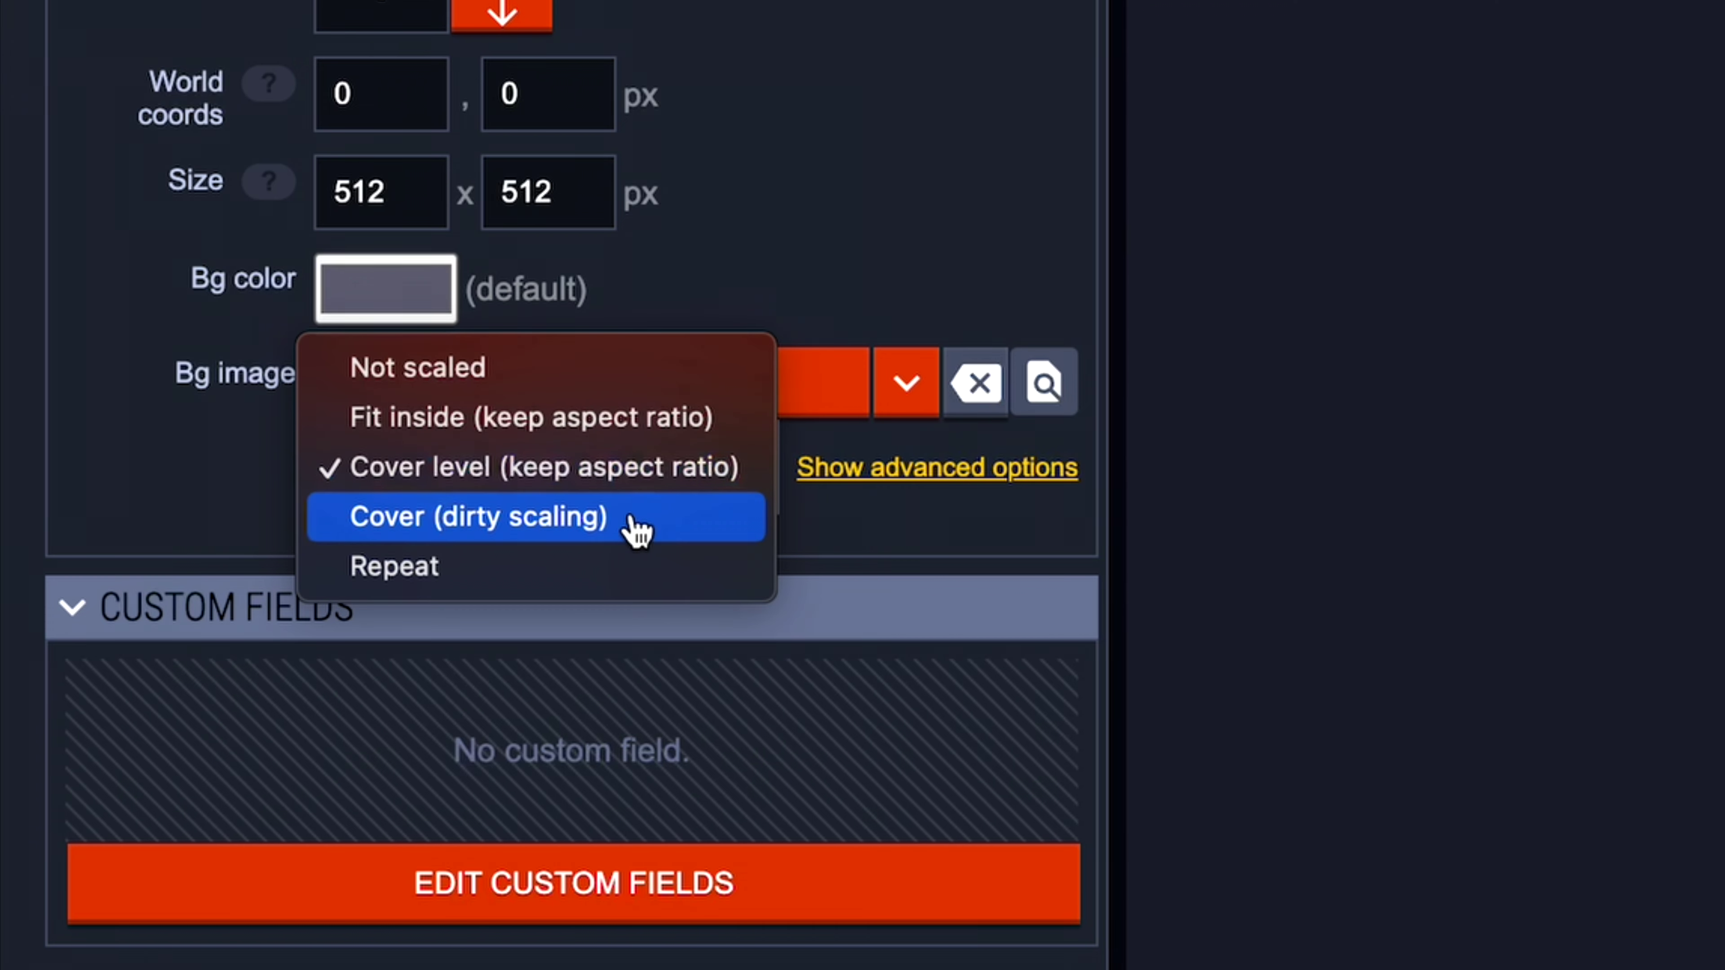
left_click(650, 533)
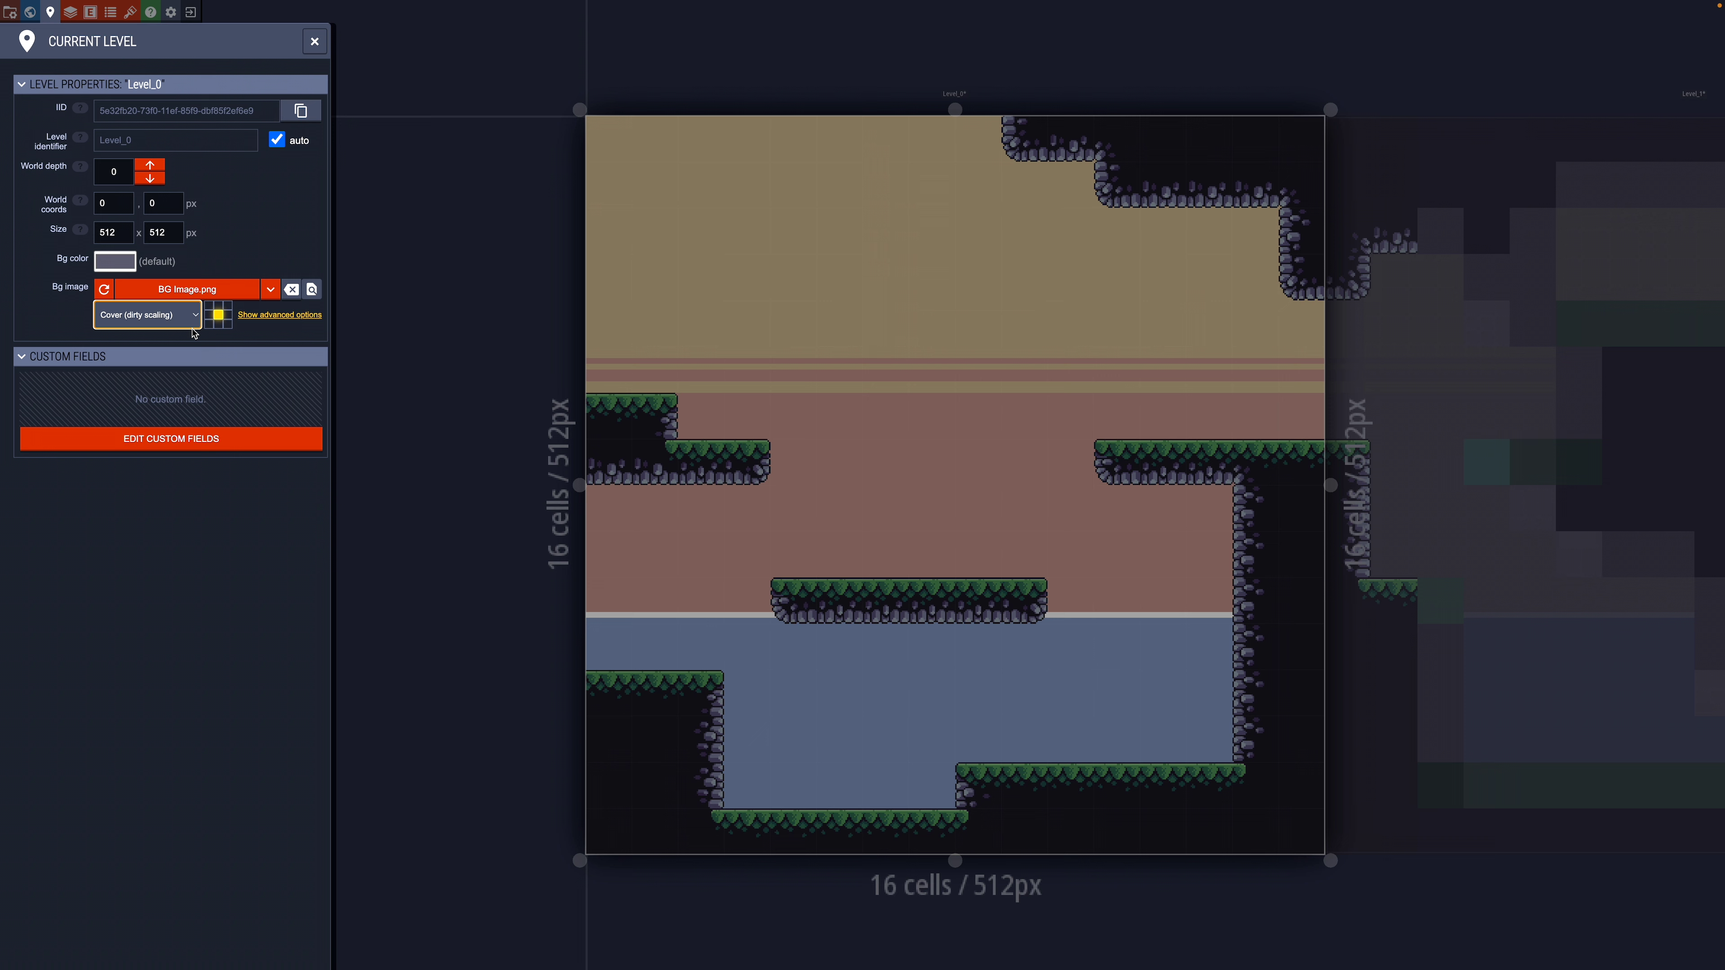
left_click(187, 319)
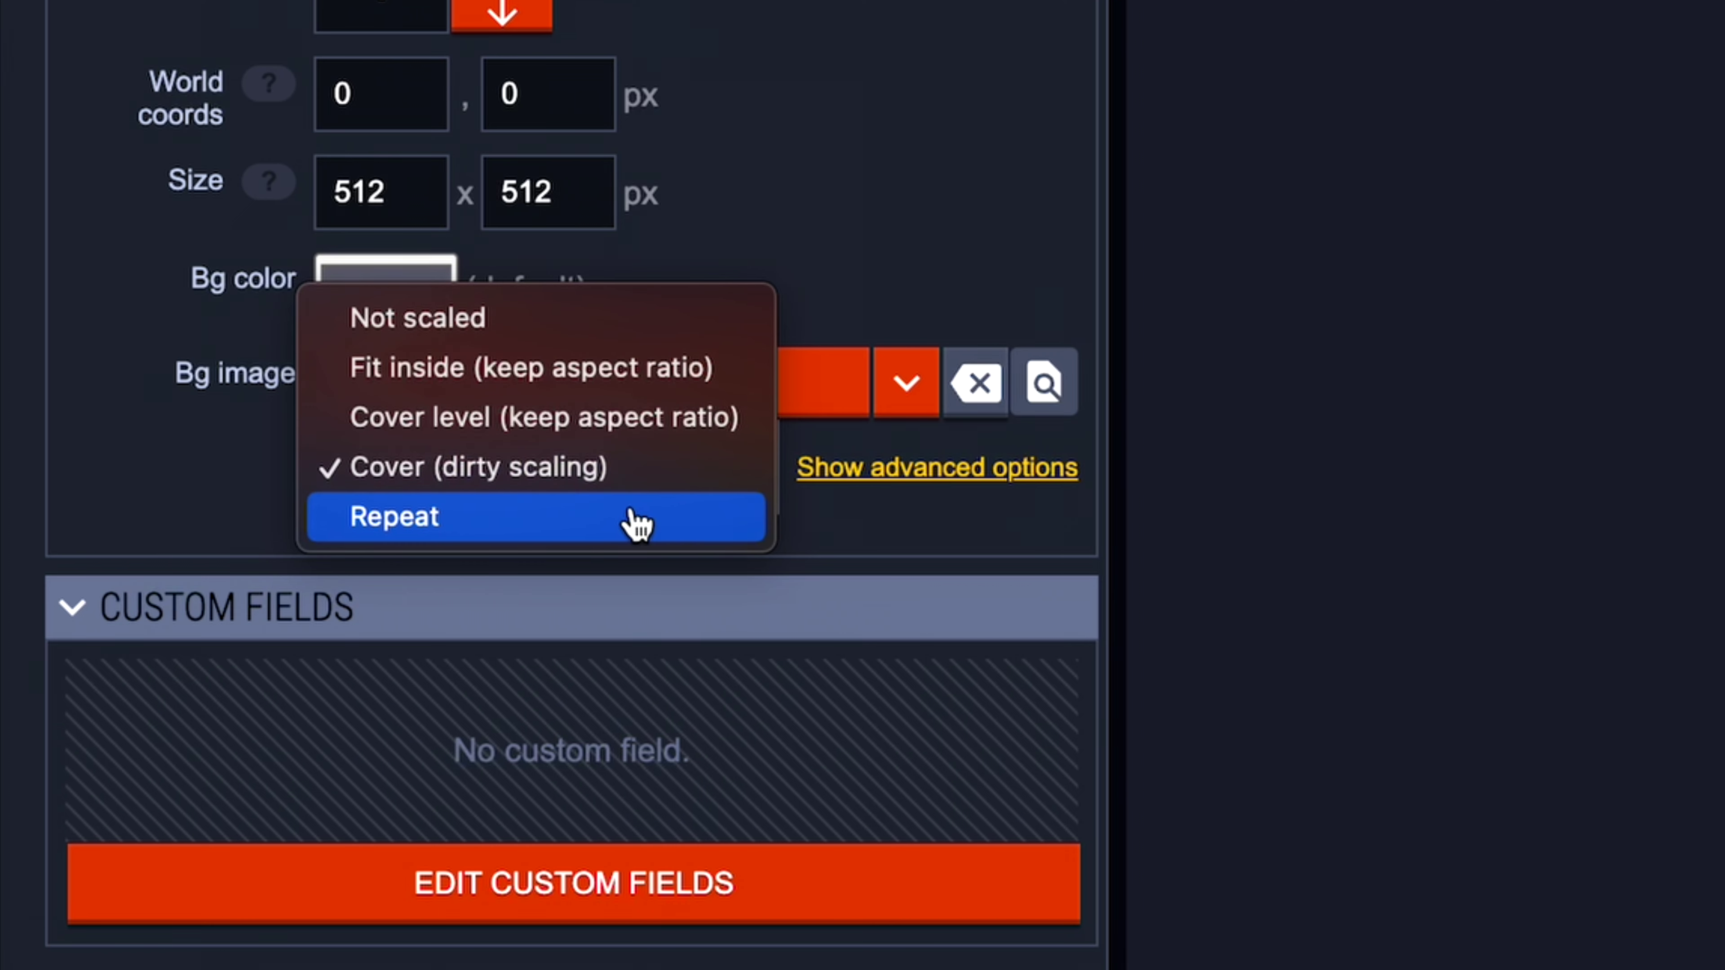
left_click(639, 526)
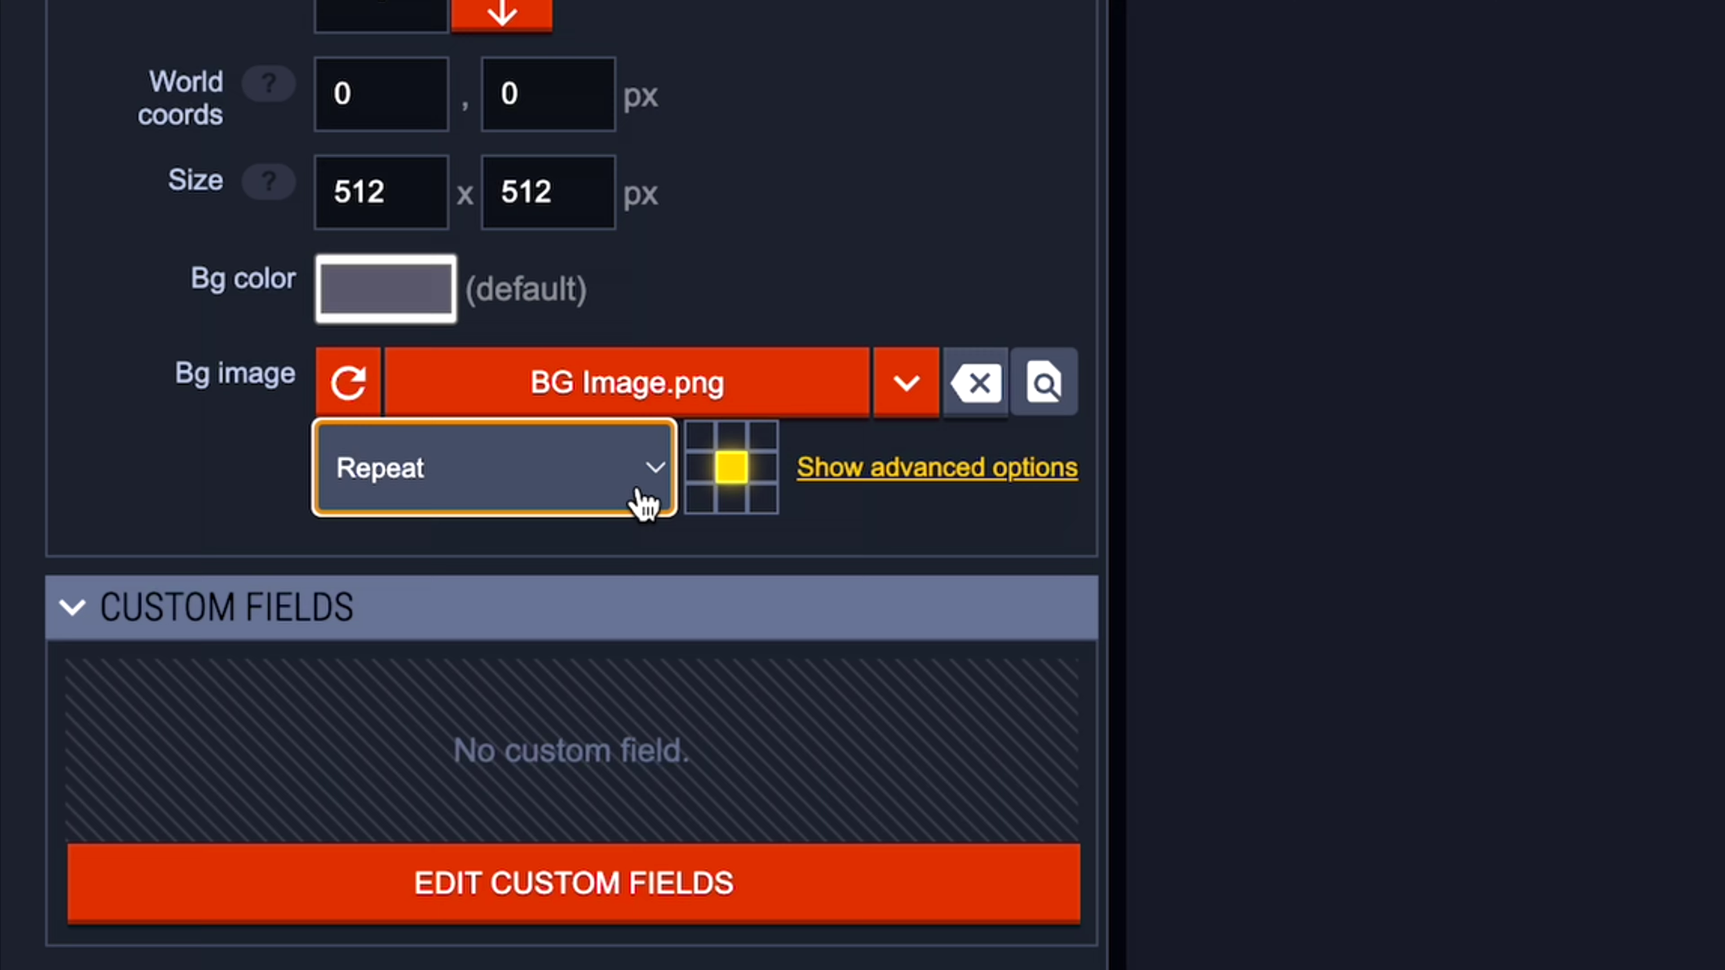
left_click(191, 318)
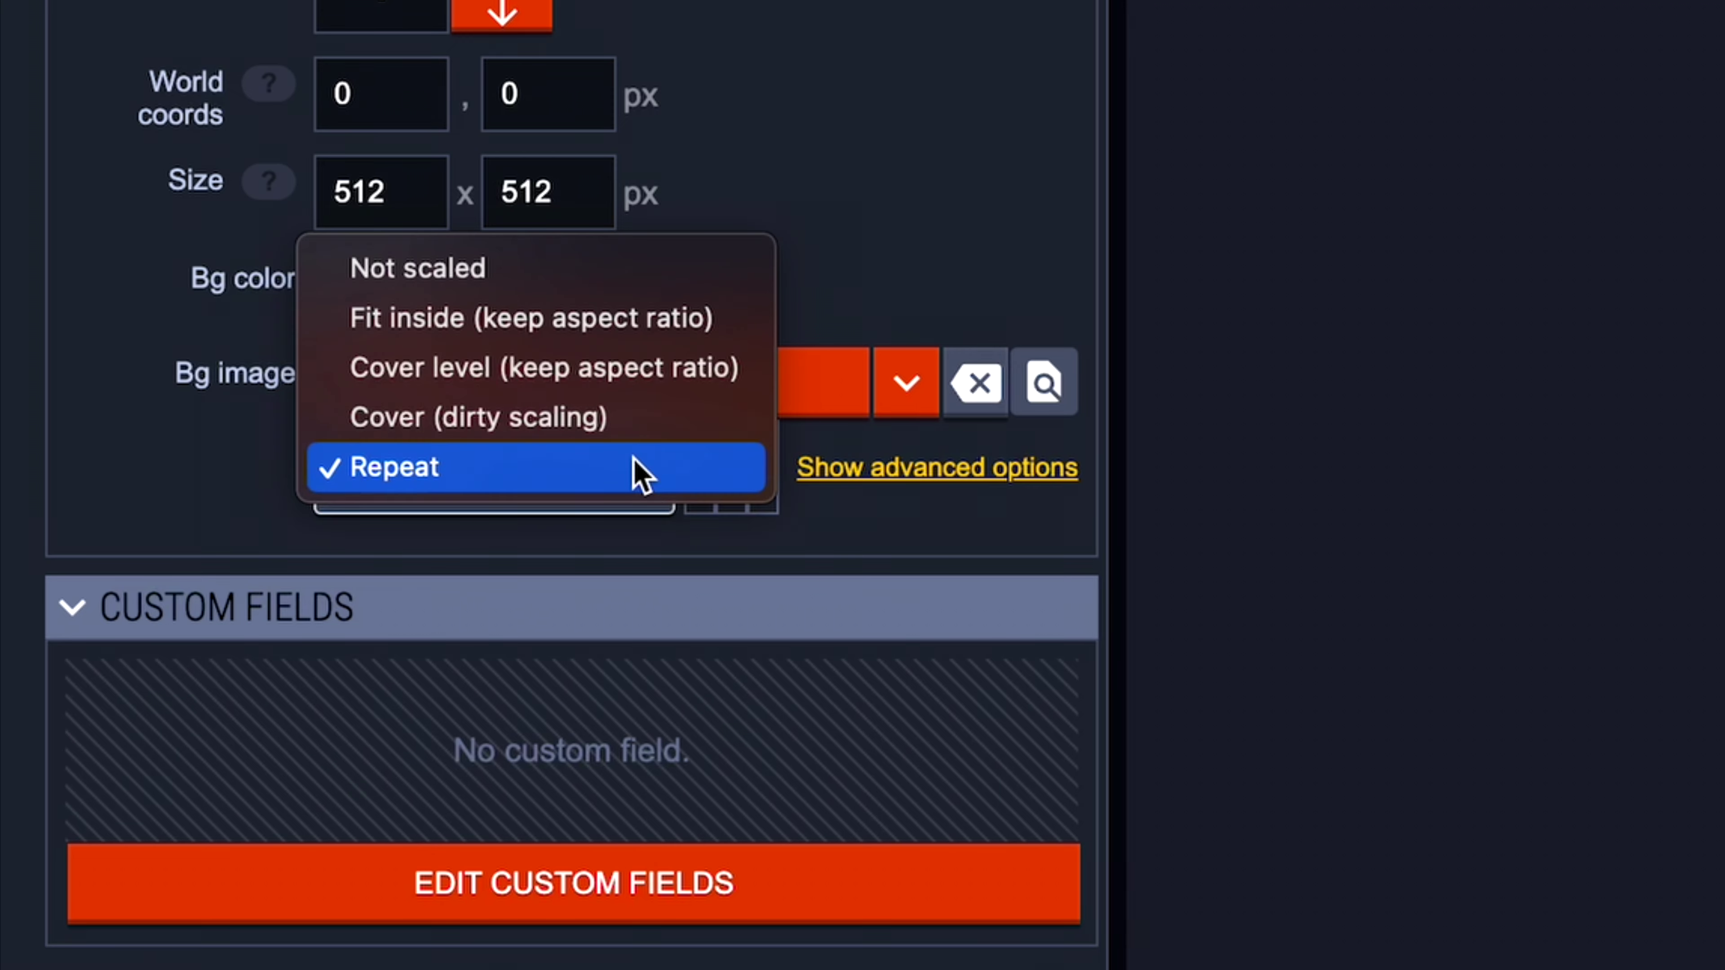
left_click(191, 292)
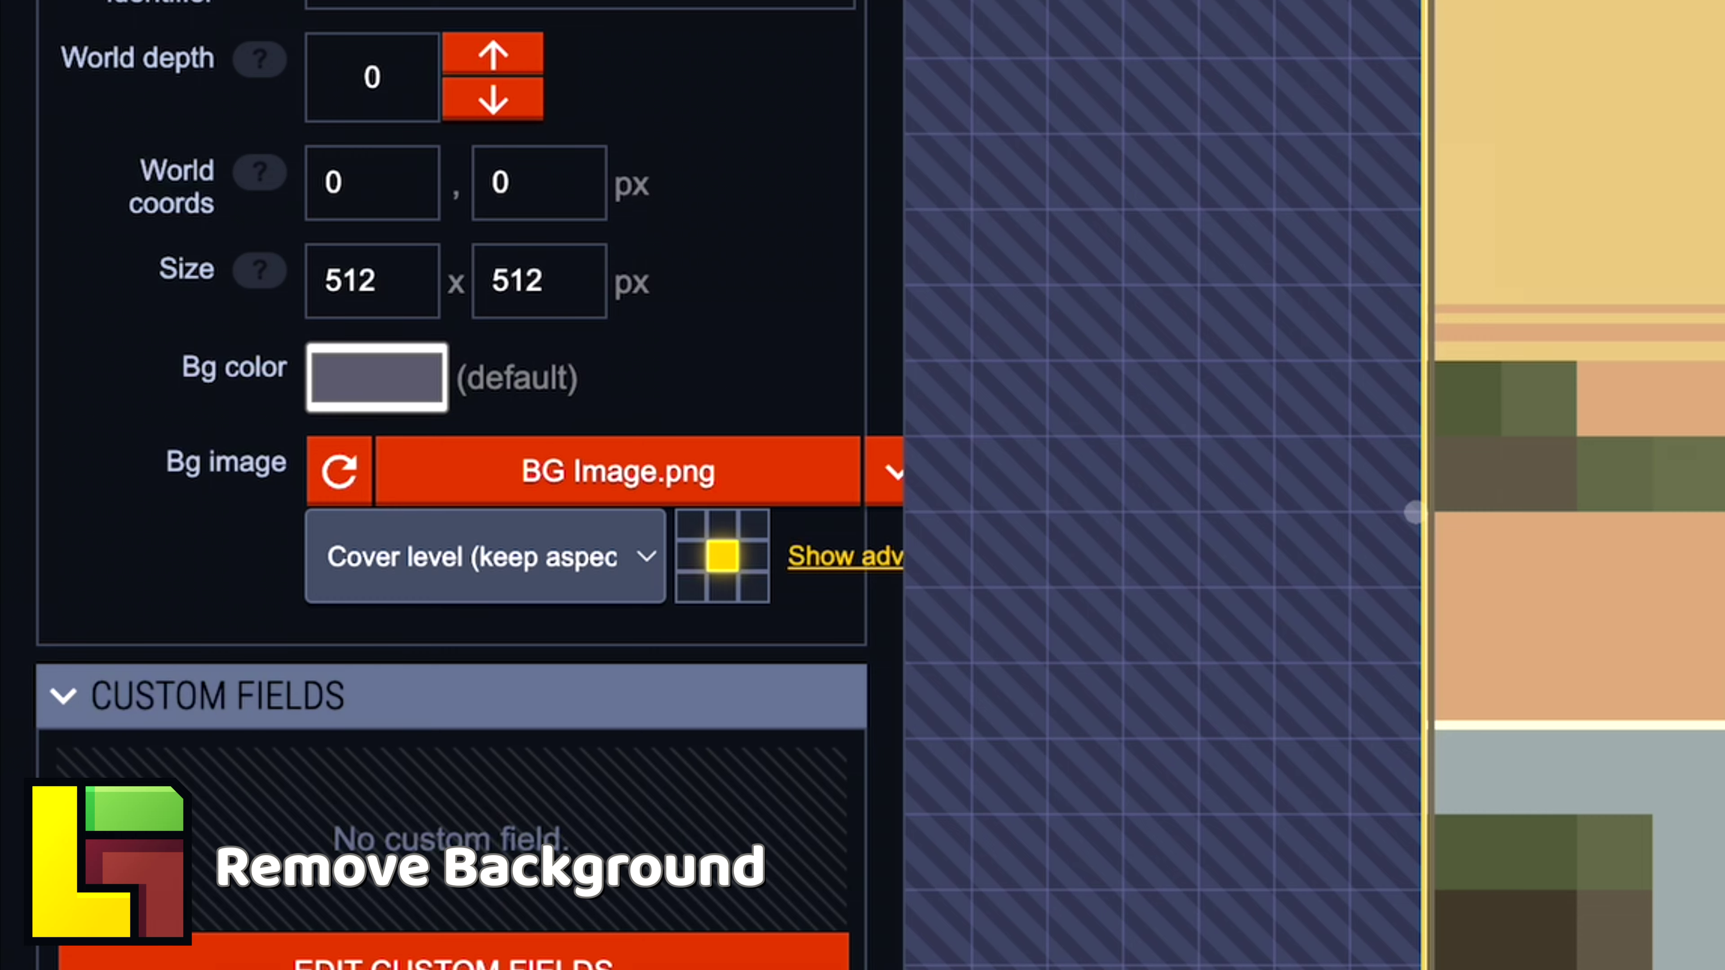
- Open Level_0's properties and remove BG Image.png as its background image
key("c")
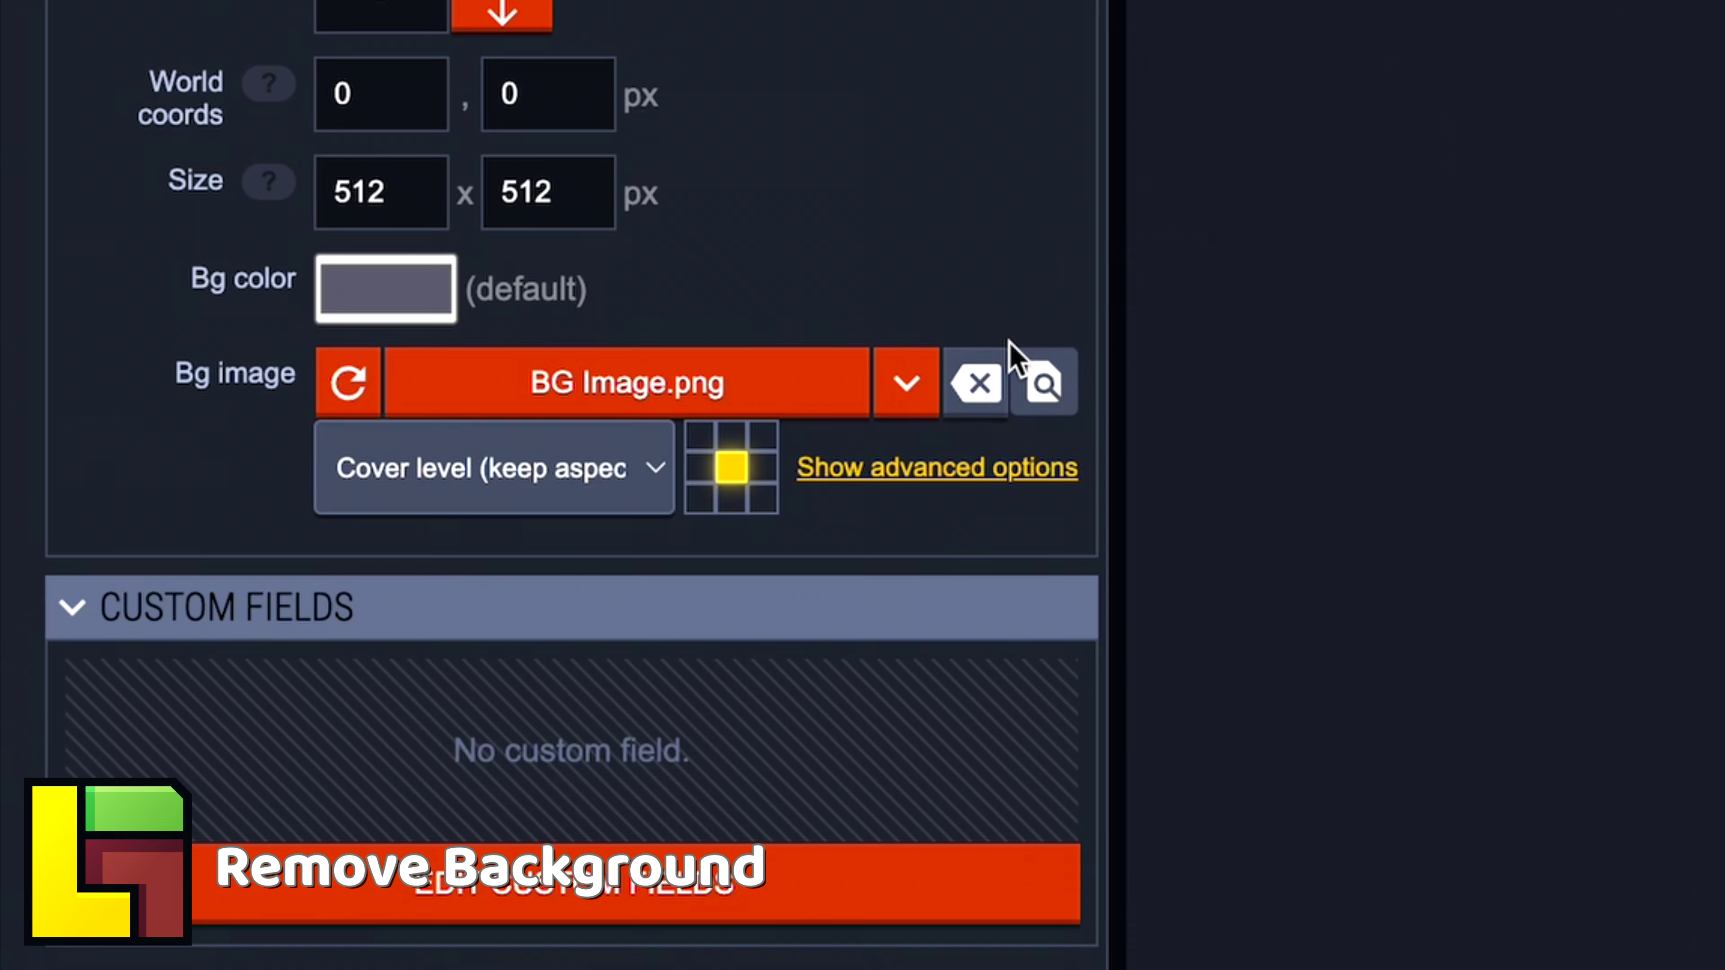
left_click(975, 385)
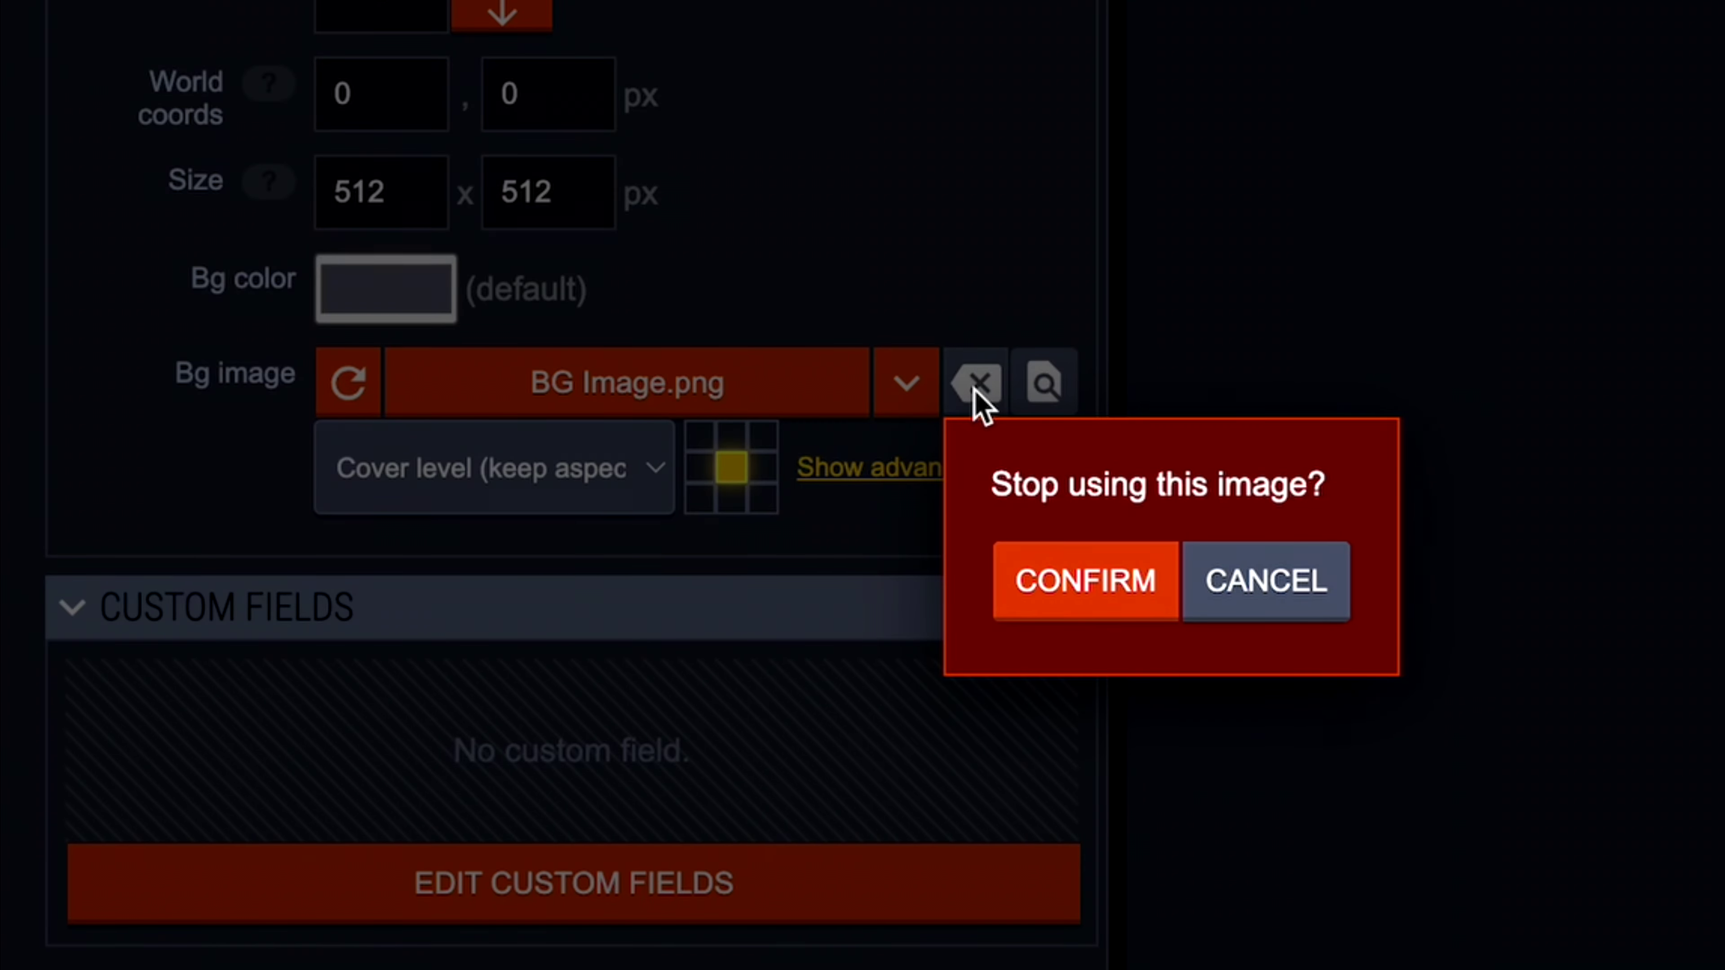
left_click(1114, 612)
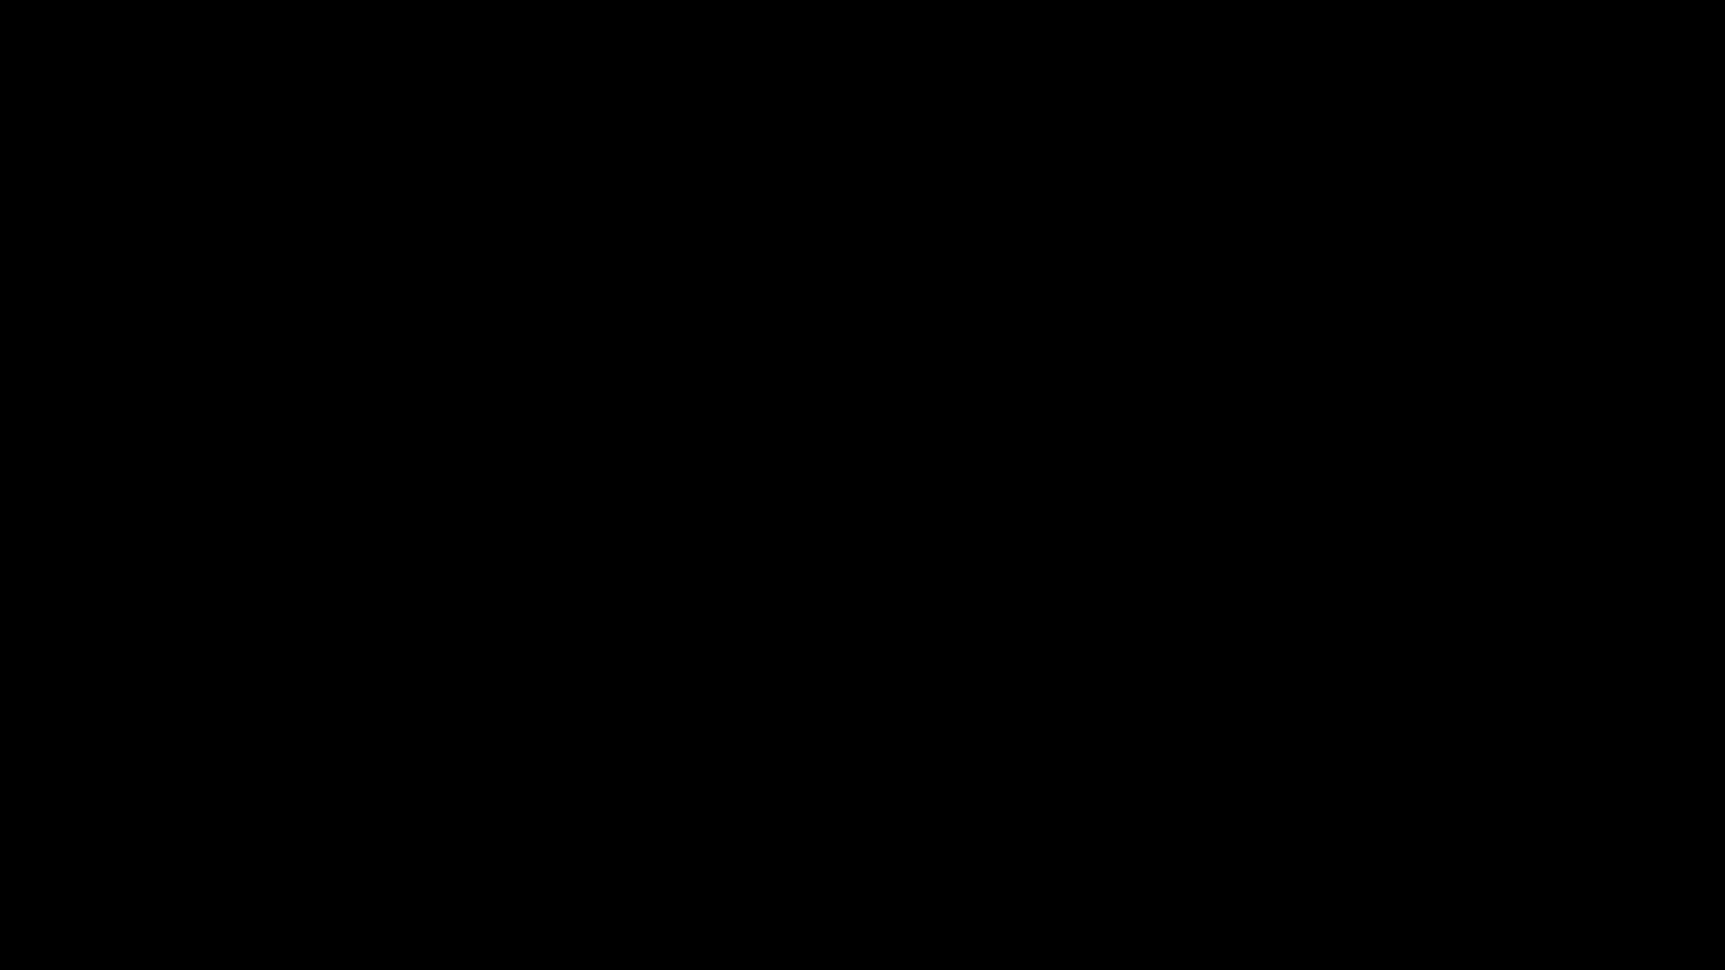